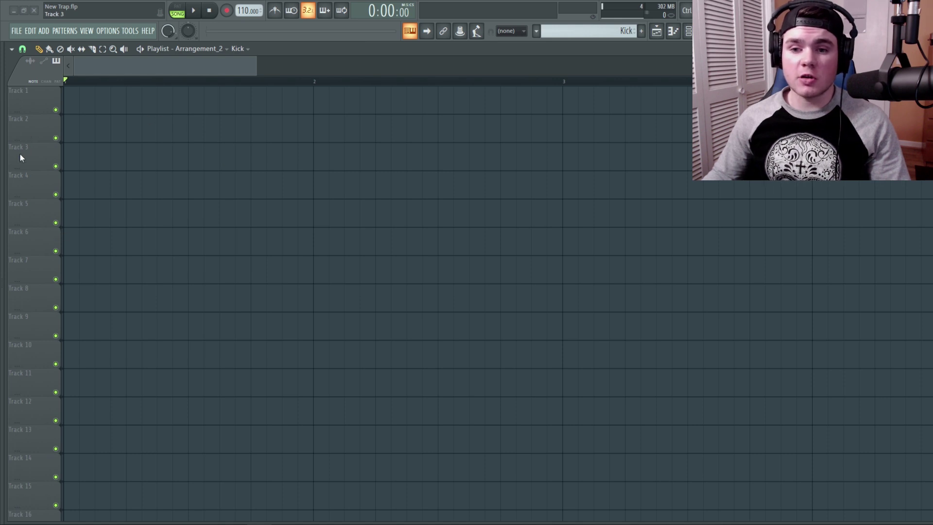
Step: Load Ghosthack Kick23 from the Ghosthack Hip Hop Pack into the Kick channel and shorten its fade-out
click(3, 159)
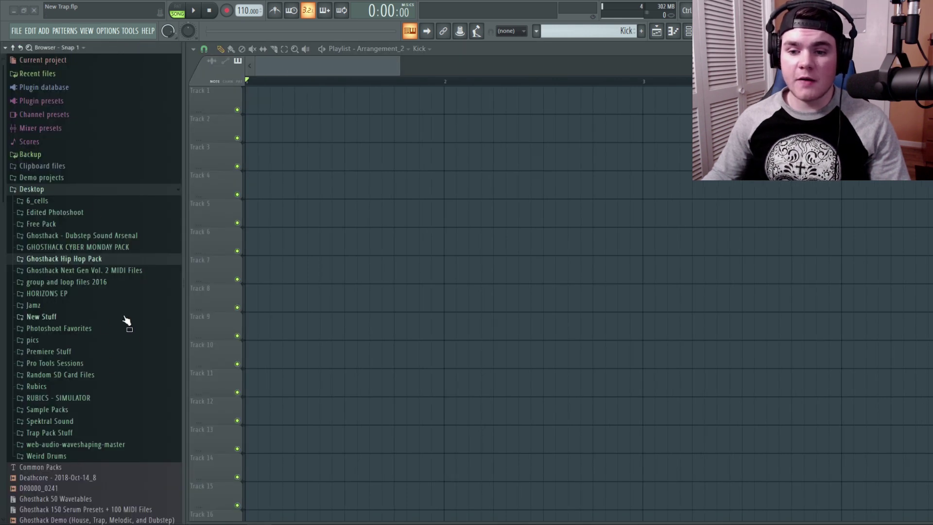
click(129, 260)
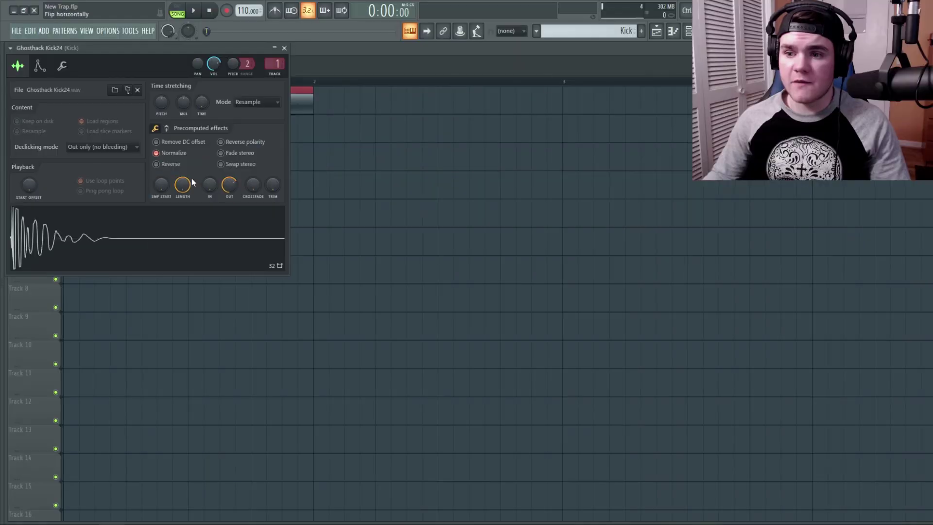
drag(227, 185, 227, 178)
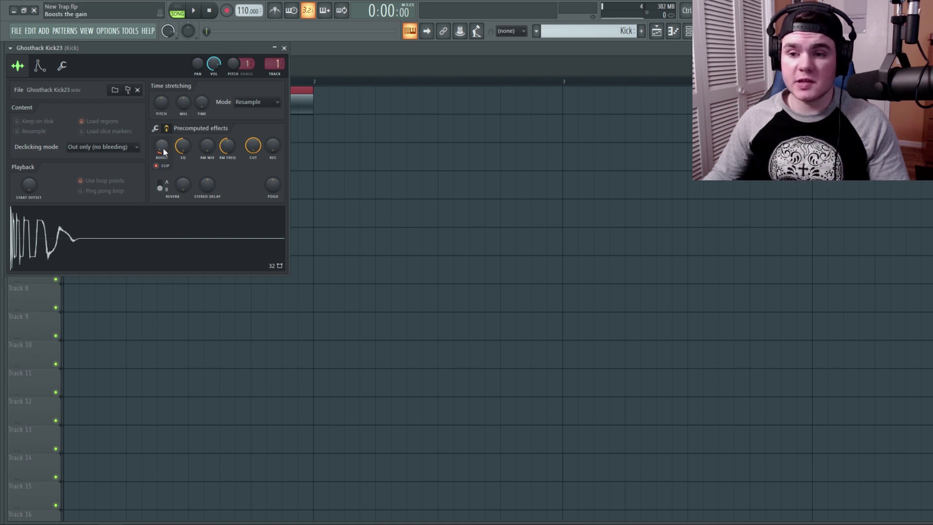
drag(164, 152, 183, 160)
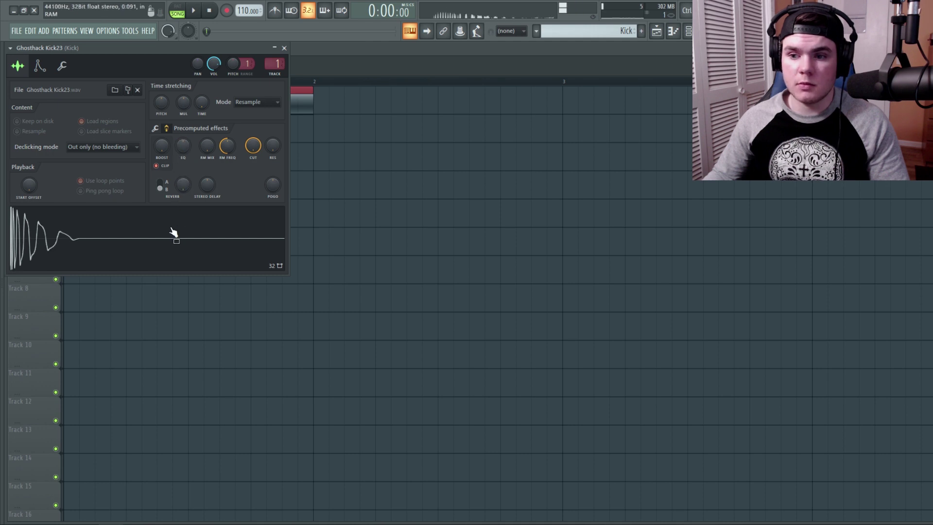
click(166, 128)
drag(229, 184, 231, 218)
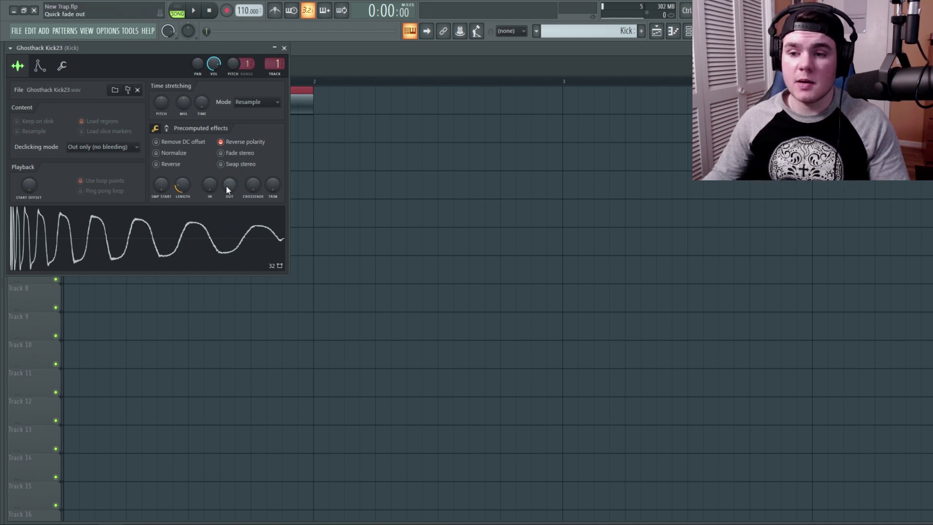
drag(229, 185, 230, 156)
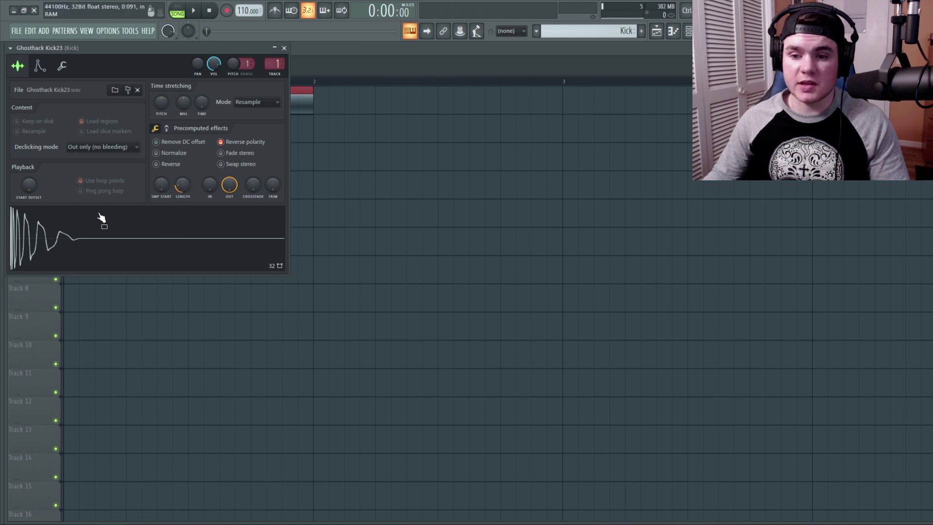
Step: Cut the kick's EQ to -37% and slightly raise its gain boost, then audition the clip
click(166, 128)
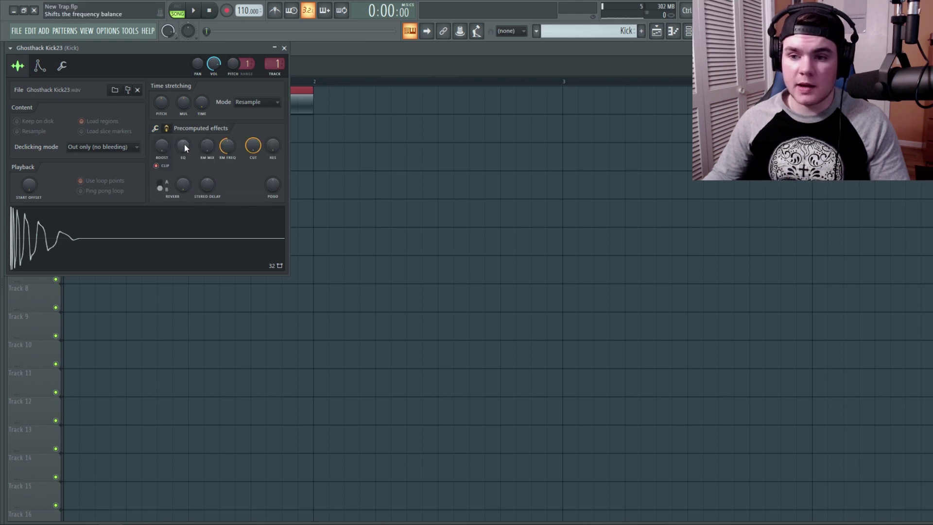
drag(185, 144, 184, 165)
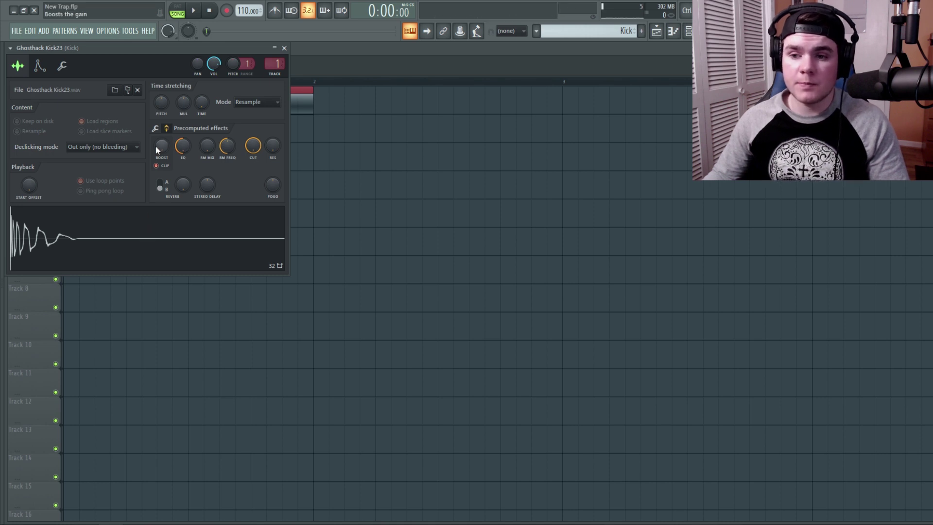
drag(162, 146, 161, 135)
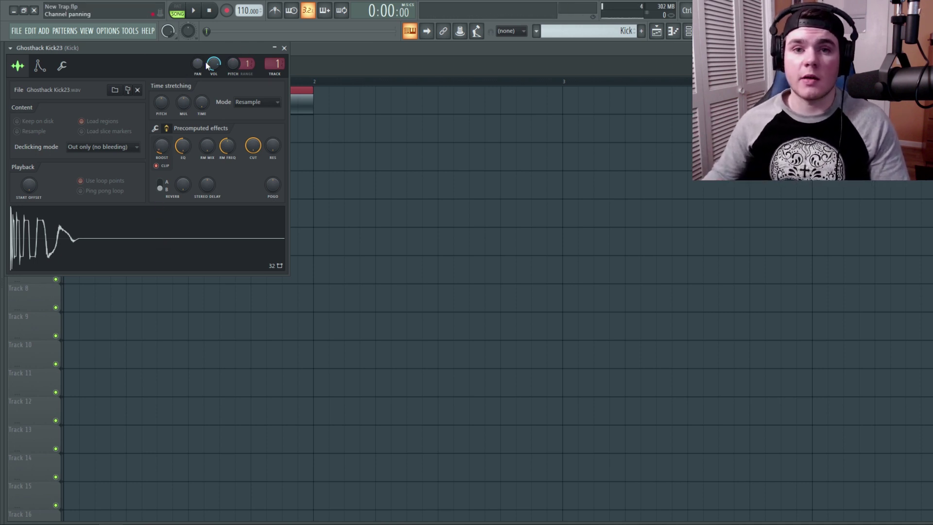
click(284, 47)
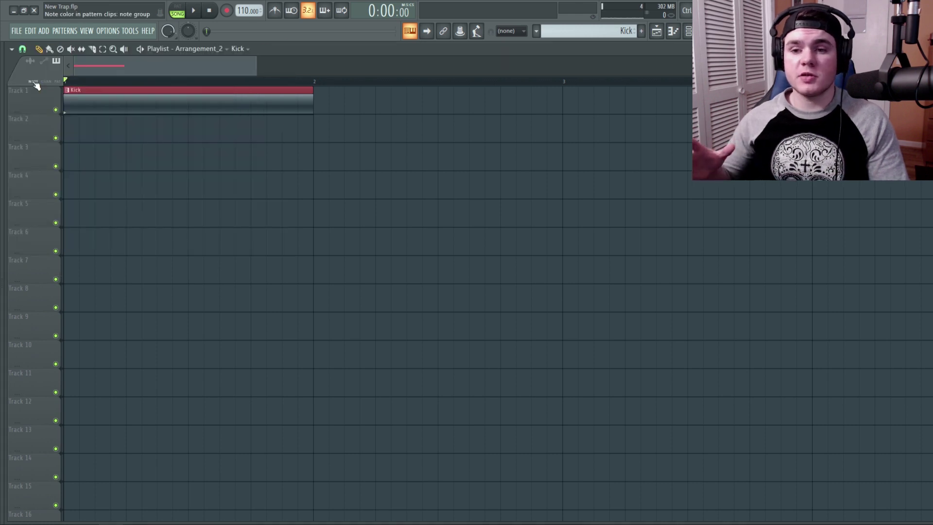
click(88, 87)
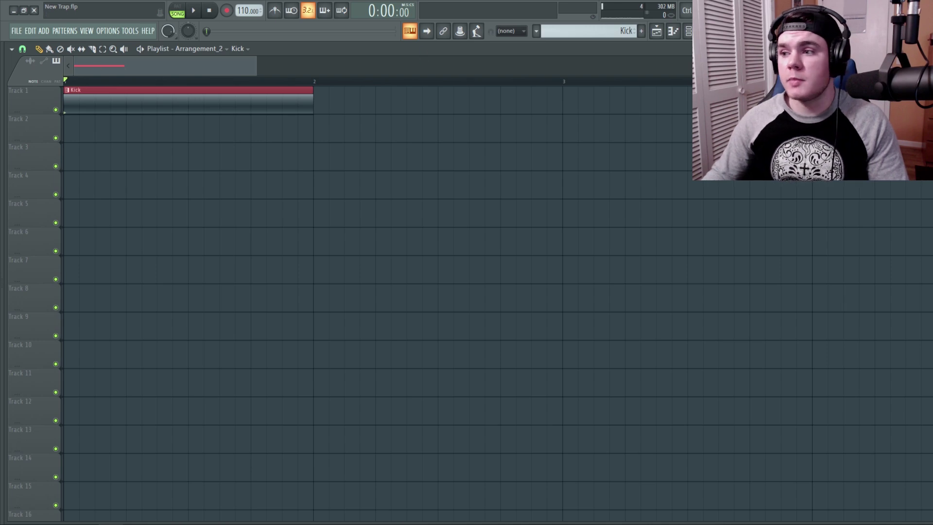
Step: Play the kick through its Fruity parametric EQ 2 and Fruity WaveShaper mixer chain
key(F9)
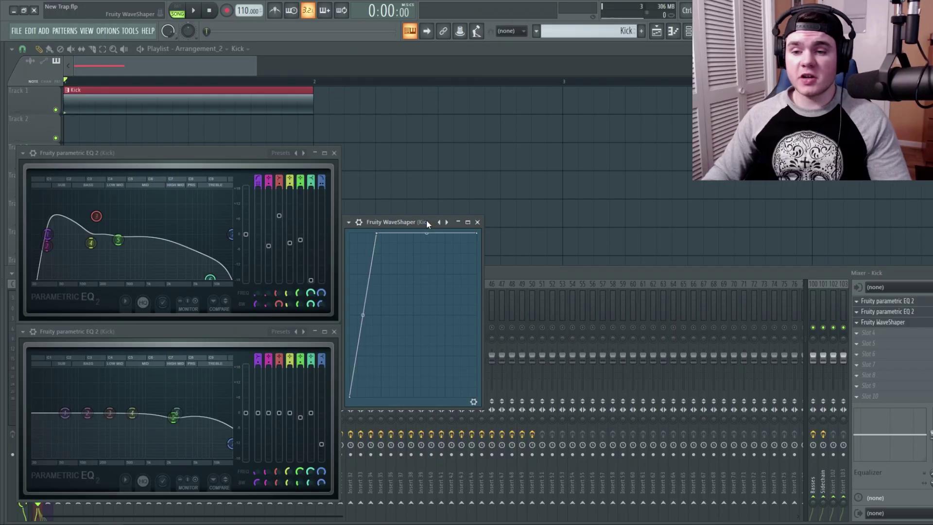
click(201, 11)
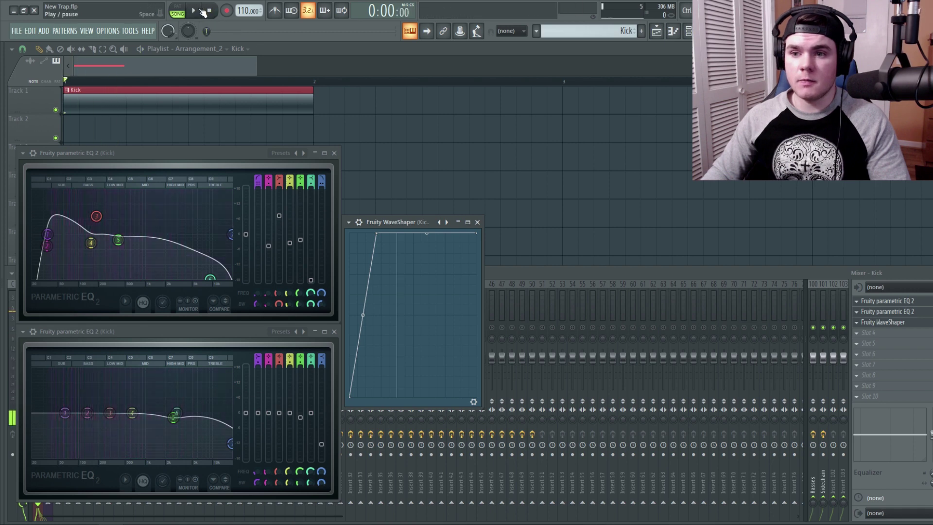
click(209, 11)
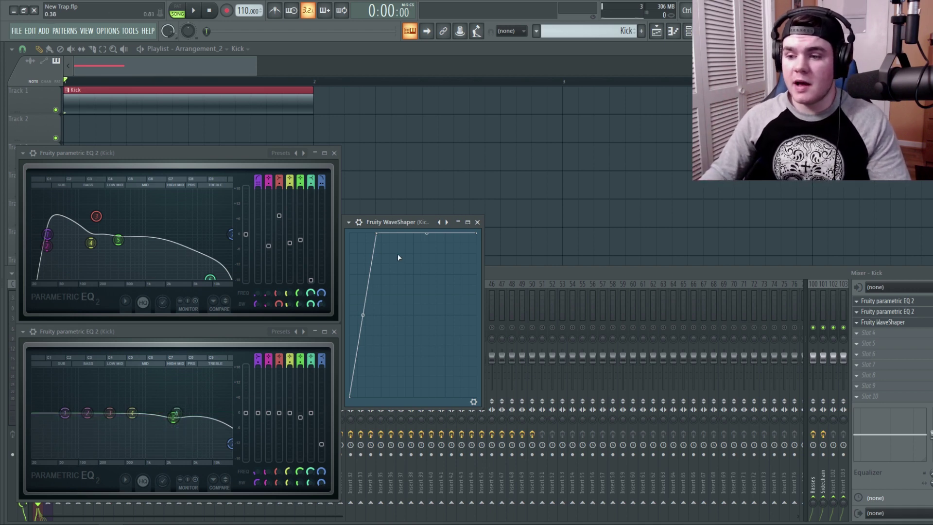
click(193, 11)
click(209, 11)
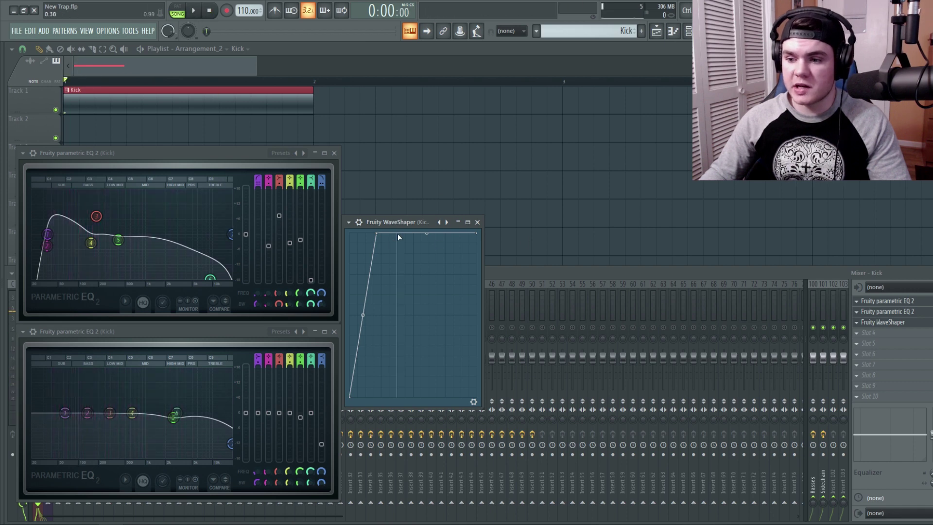
key(F9)
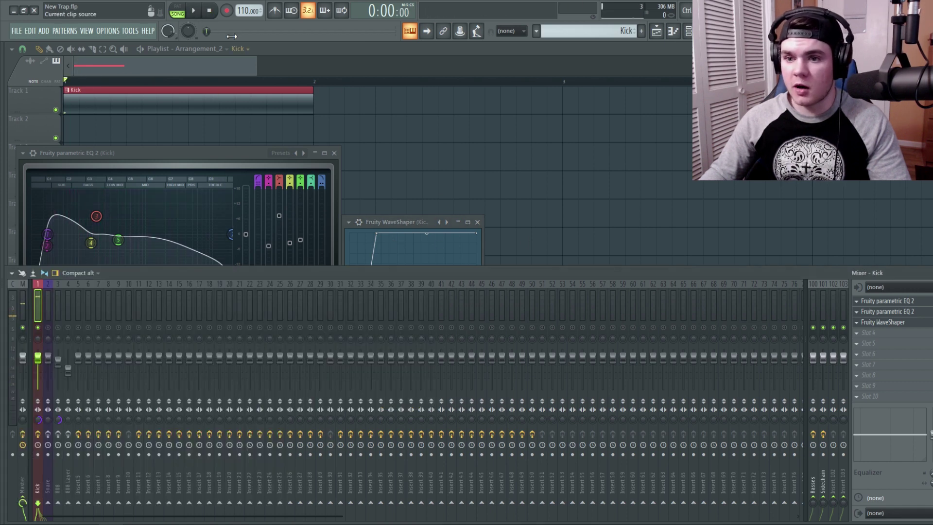
click(203, 151)
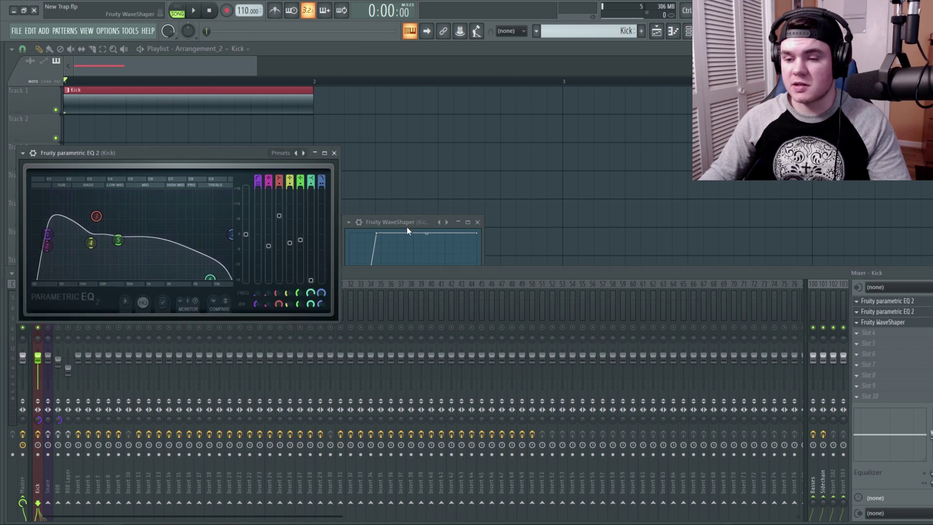
click(406, 227)
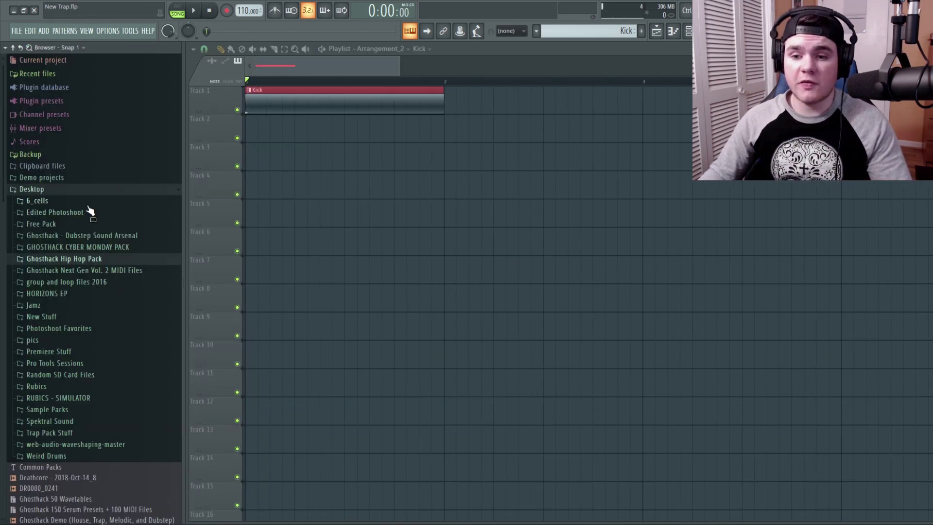
Step: Pick a snare from Ghosthack Hip Hop Pack > 35 Snares for Track 2 and start playback mid-bar 1
click(133, 260)
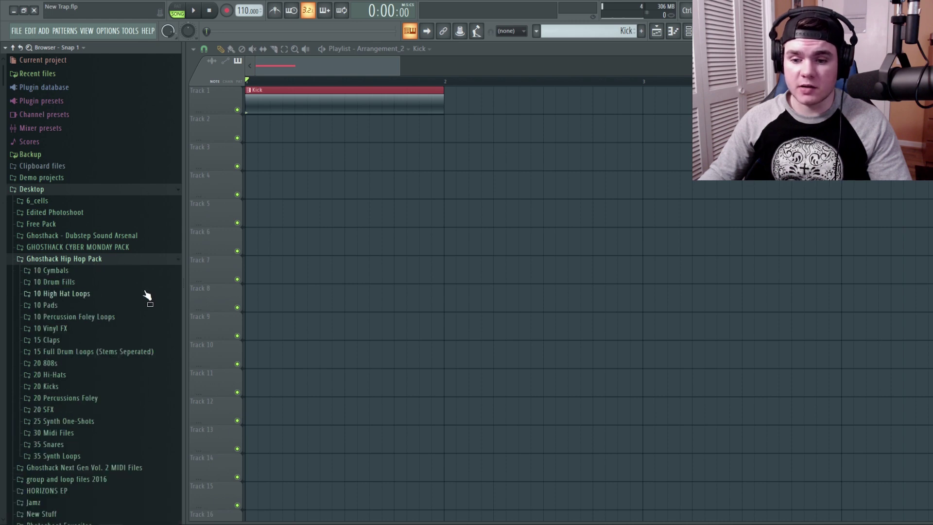
click(85, 445)
scroll(121, 291, down, 10)
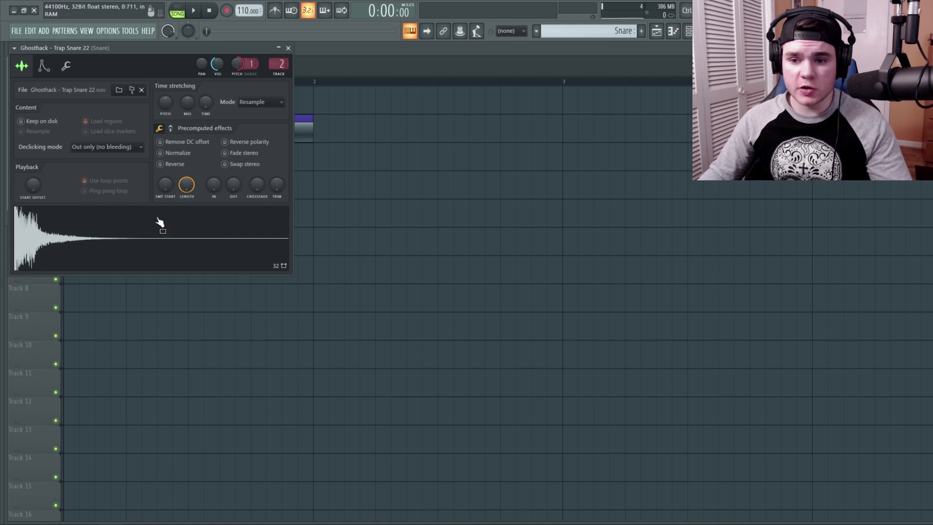
scroll(197, 231, down, 3)
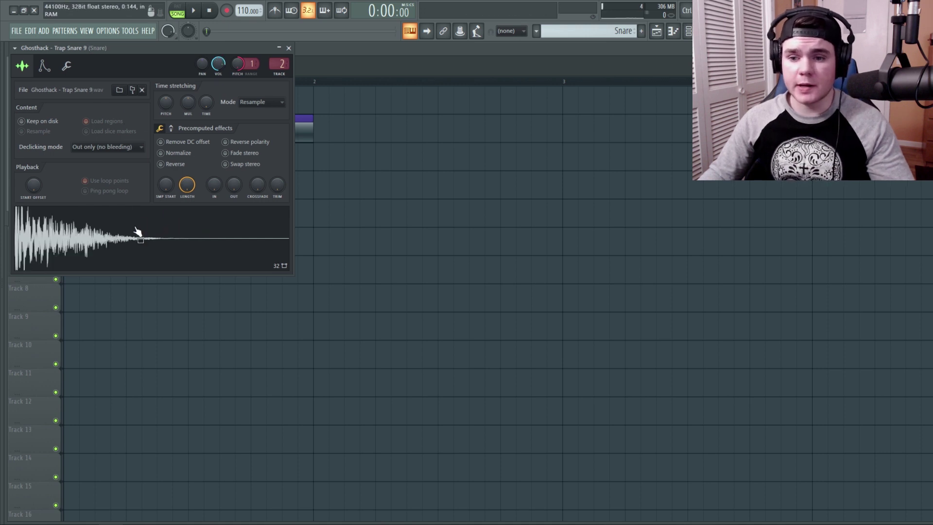
scroll(138, 236, down, 2)
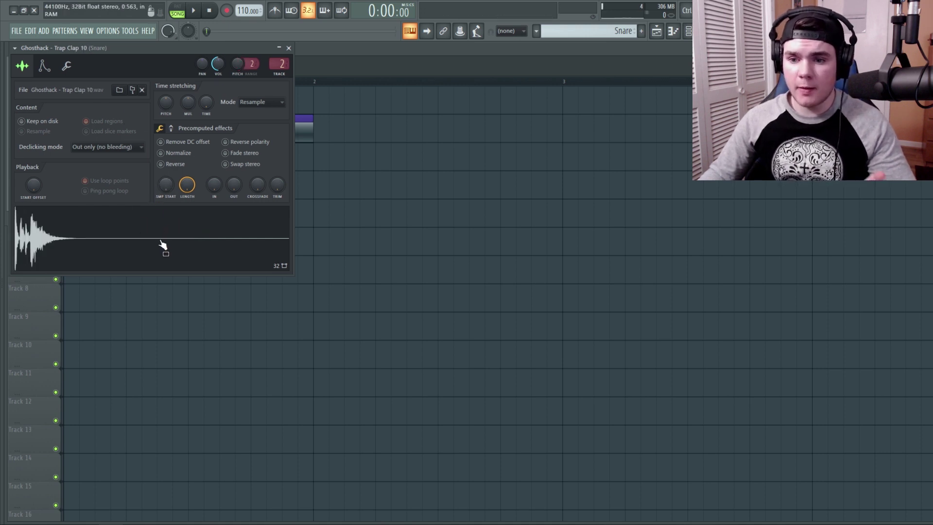
scroll(163, 243, down, 1)
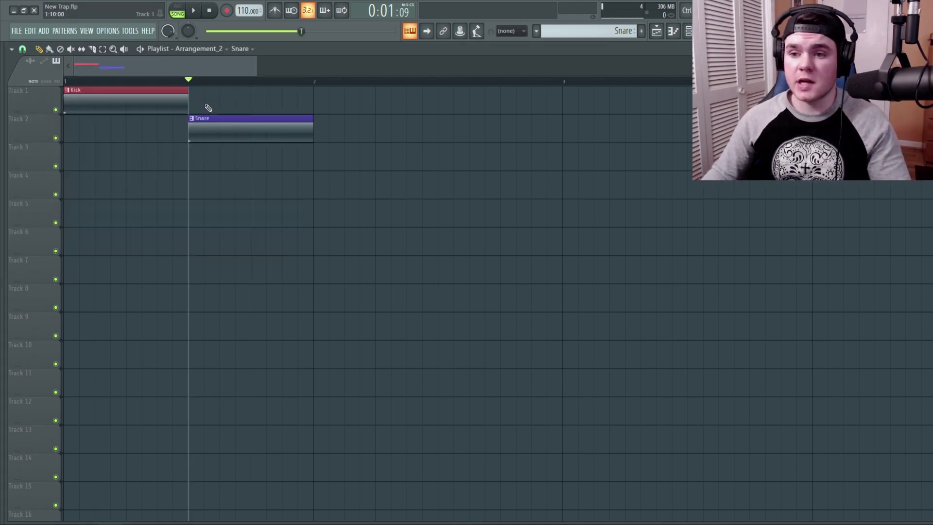
mouse_move(189, 81)
mouse_down()
mouse_move(198, 79)
mouse_move(187, 80)
mouse_up()
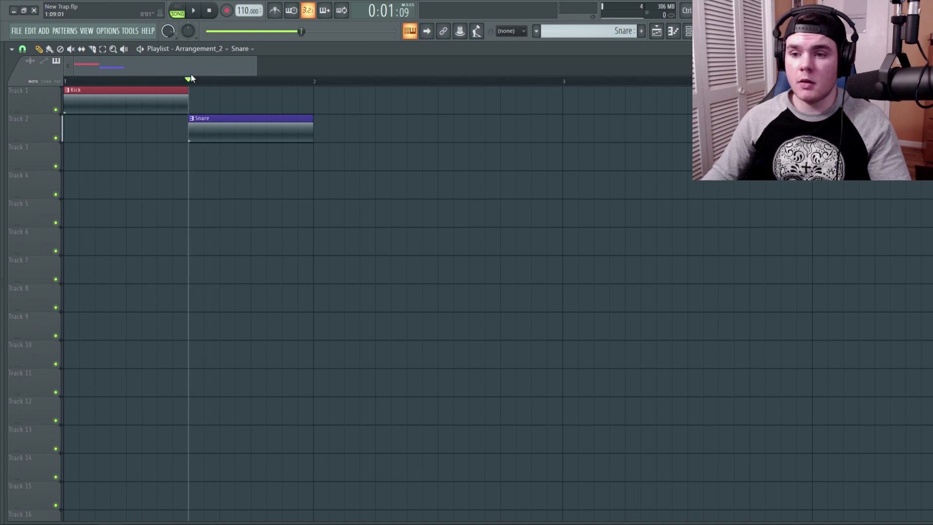
Step: Play the snare through its parametric EQ, Stereo and WaveShaper mixer effects
key(F9)
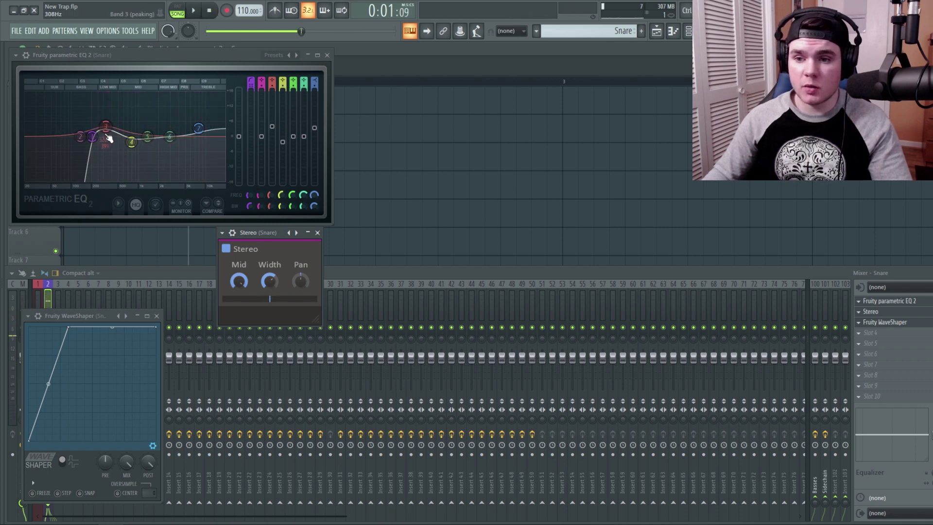
click(194, 11)
click(209, 11)
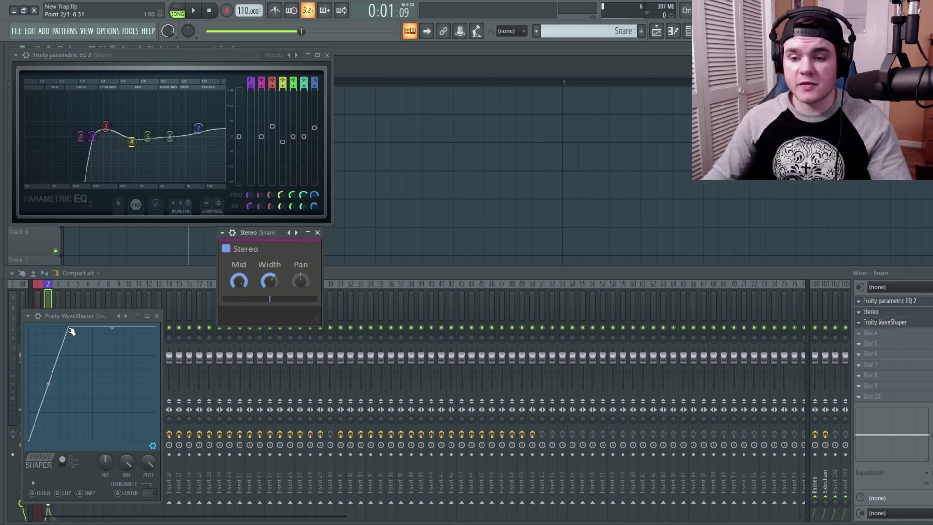
click(210, 10)
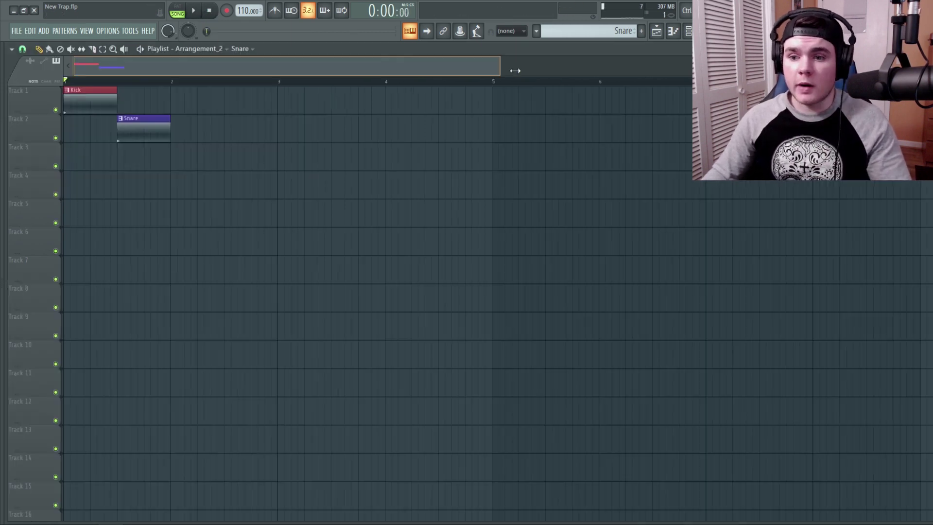
key(F12)
scroll(135, 89, down, 3)
key(space)
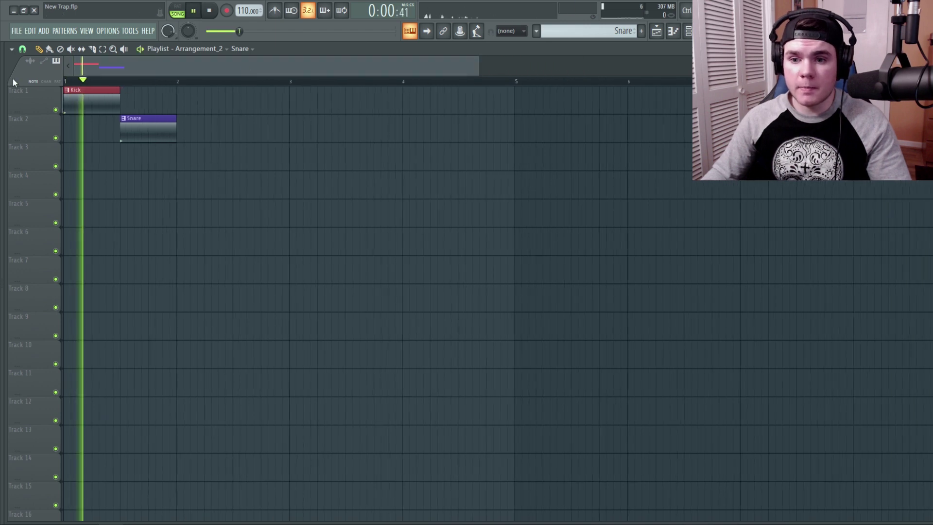
key(space)
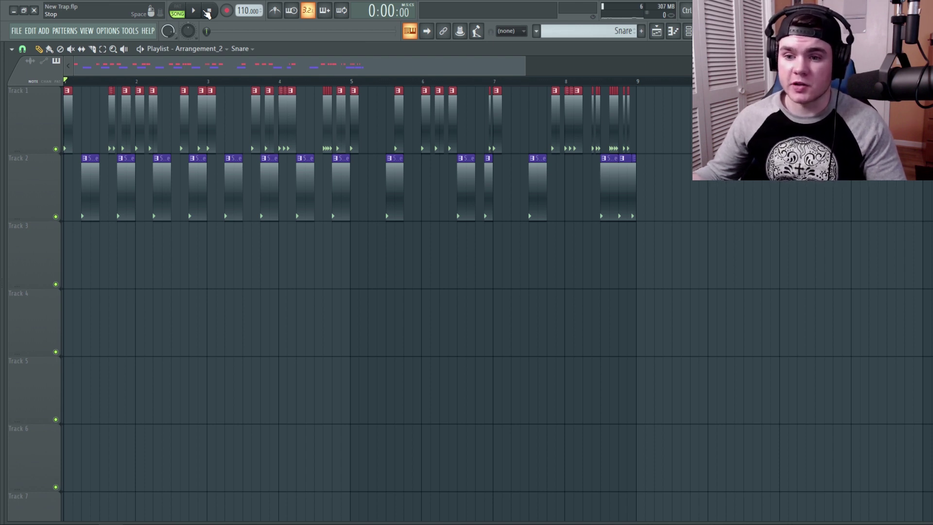
click(276, 10)
right_click(276, 10)
click(283, 23)
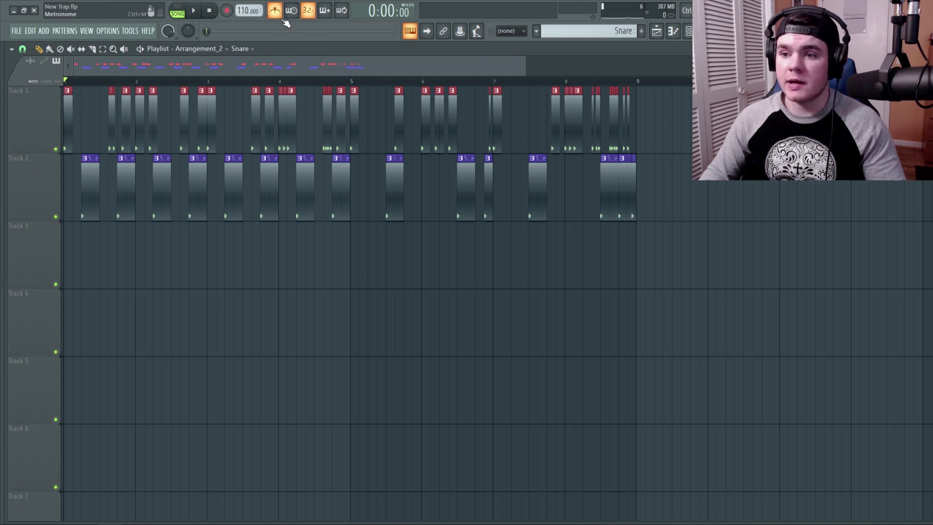
click(196, 12)
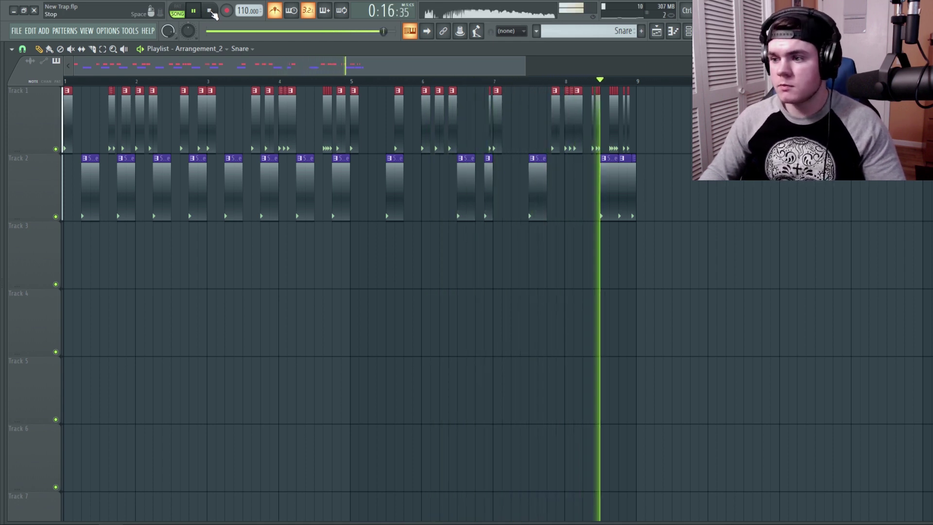
click(210, 12)
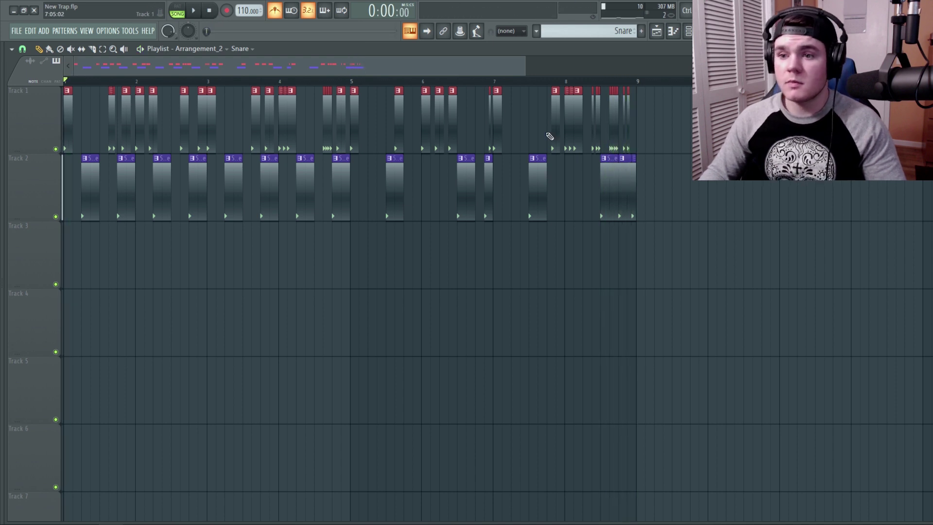
click(274, 13)
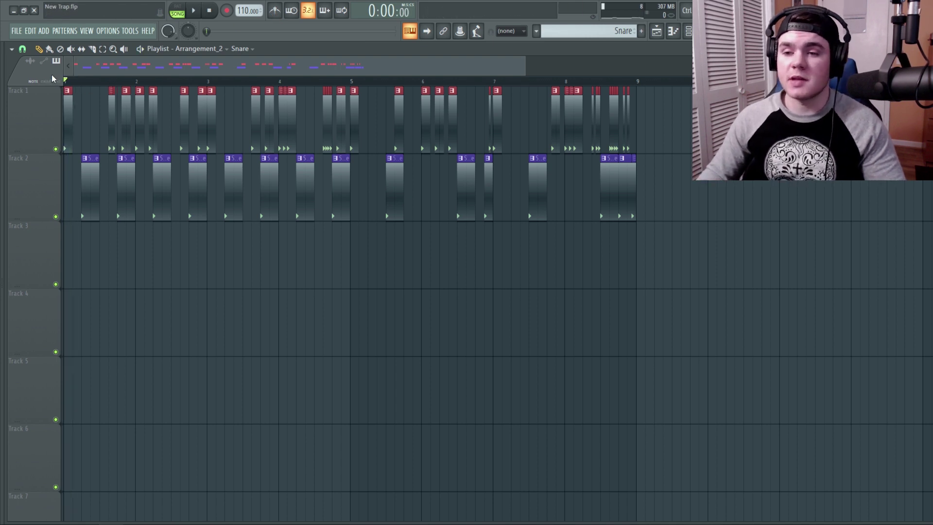
scroll(306, 93, up, 5)
right_click(304, 89)
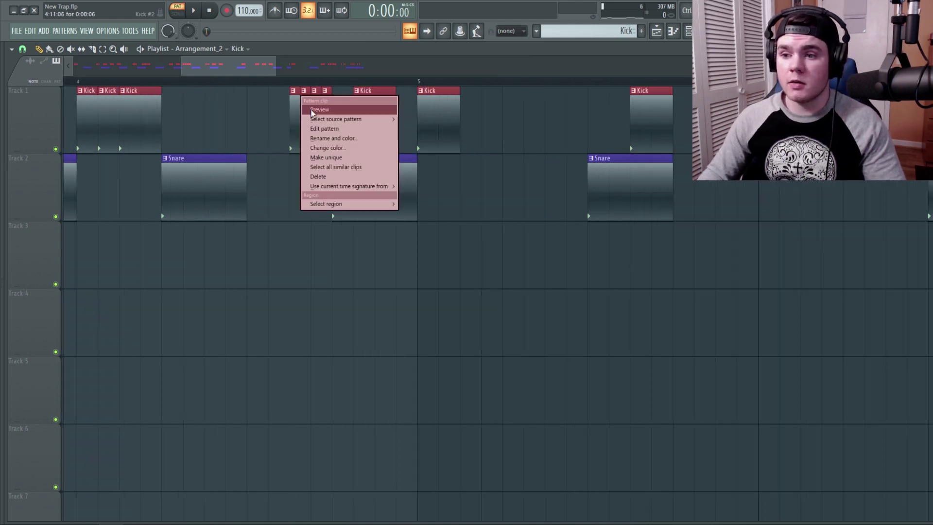
click(310, 110)
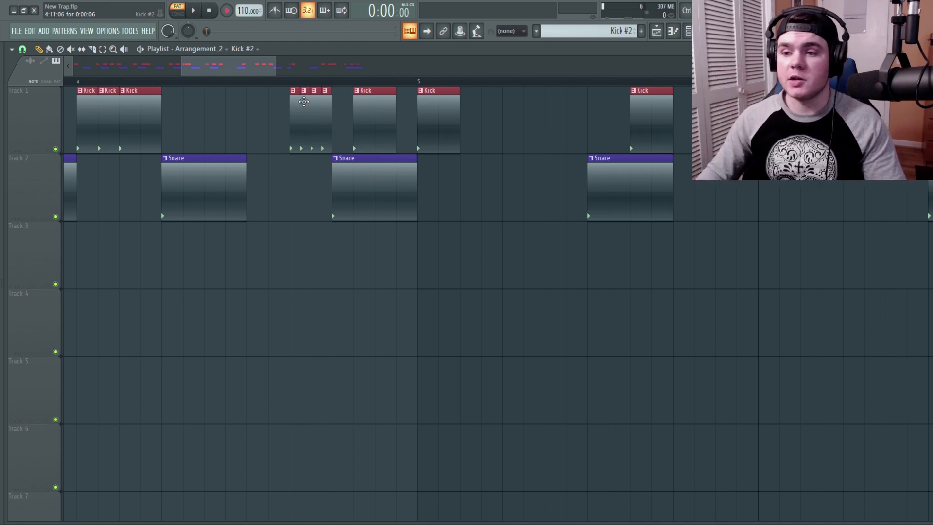
right_click(303, 93)
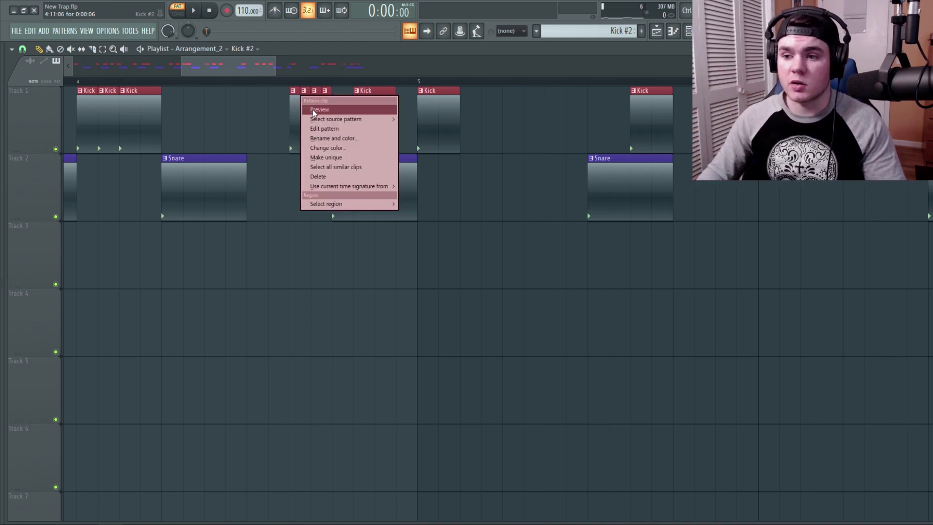
click(313, 108)
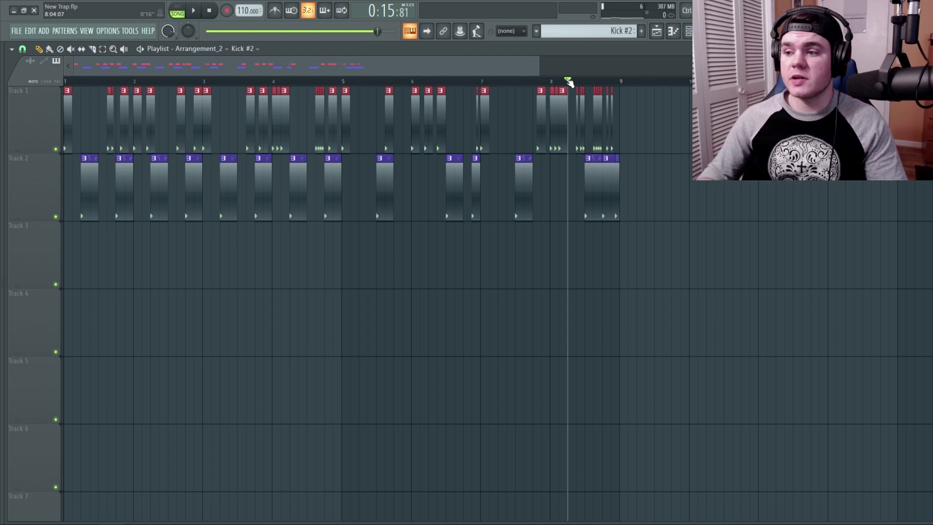
key(space)
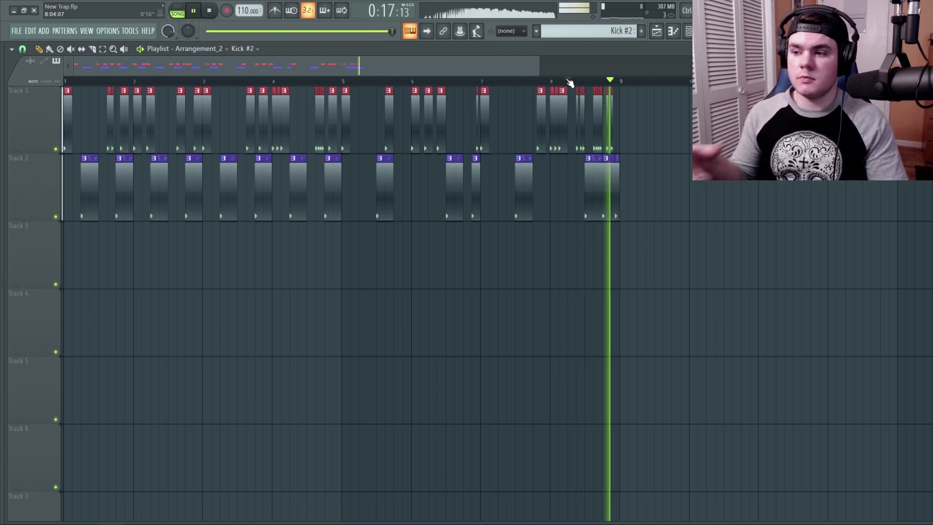
key(space)
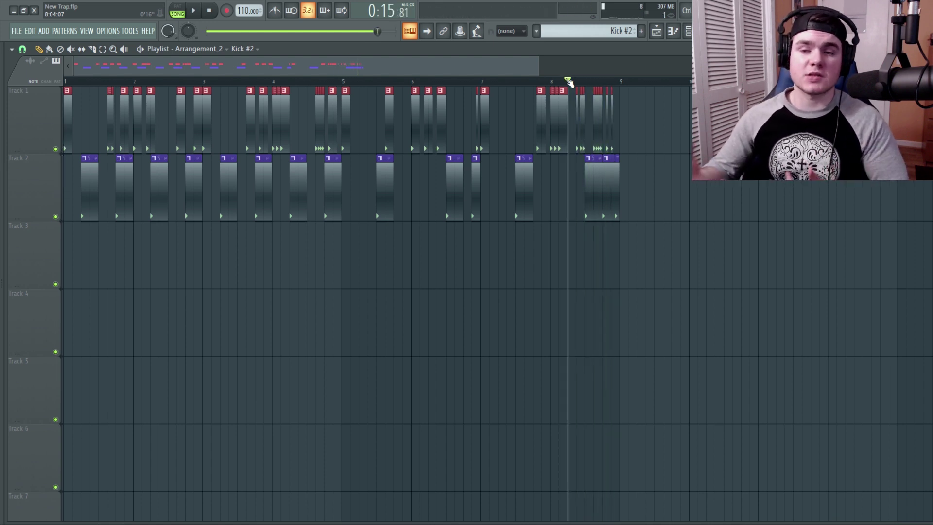
key(Home)
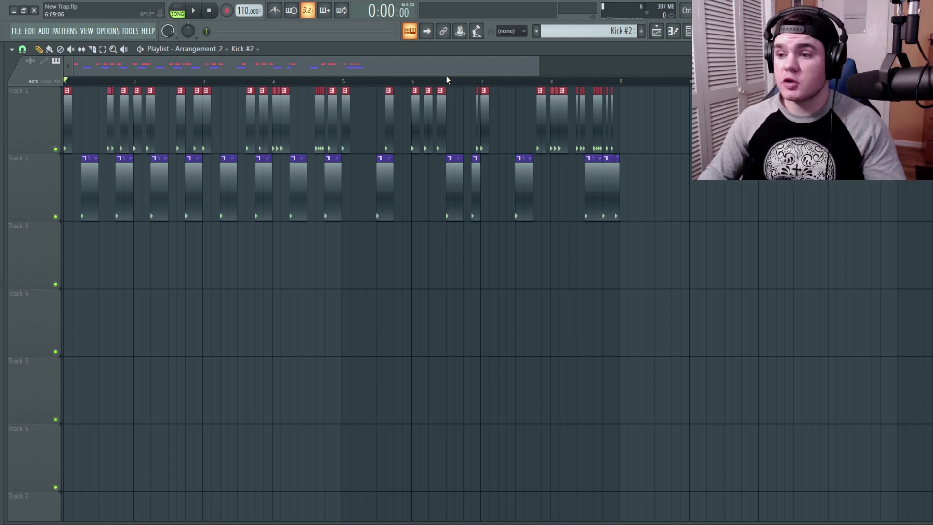
click(449, 159)
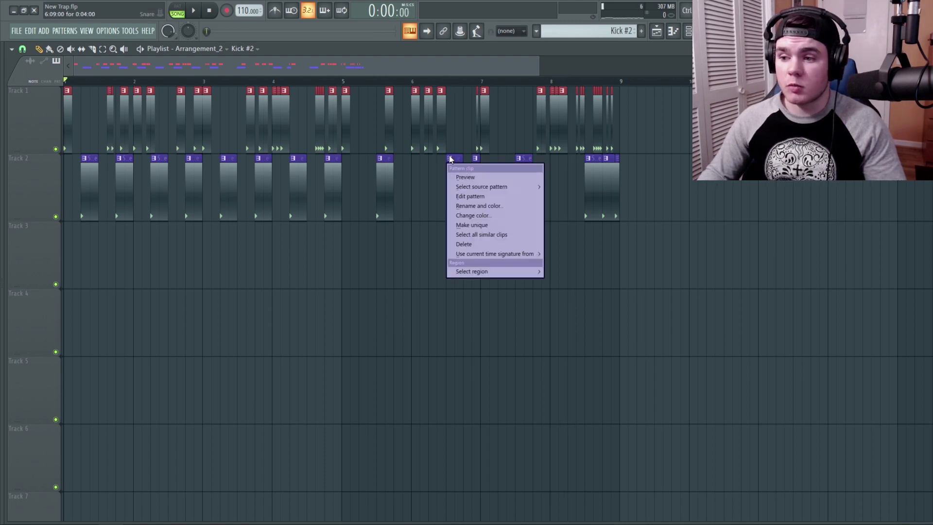
click(459, 176)
key(space)
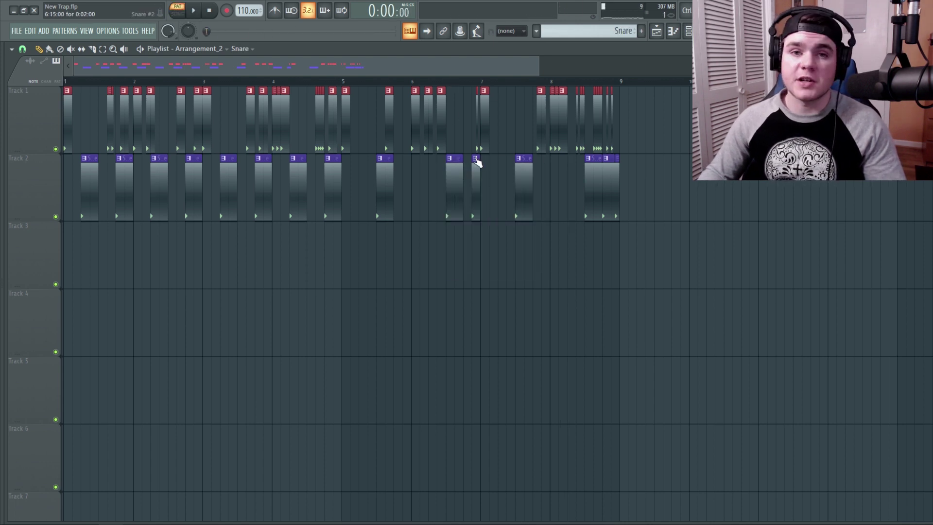
click(476, 159)
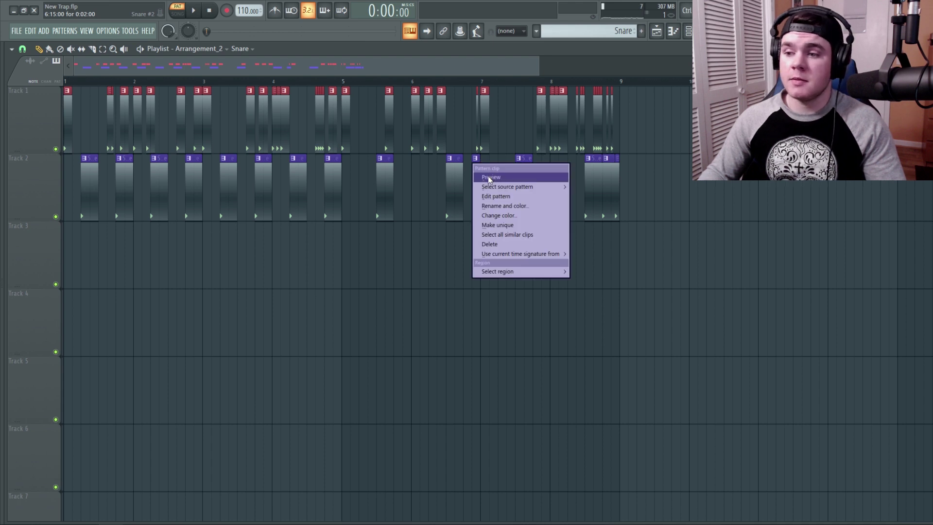
click(488, 175)
key(space)
click(584, 82)
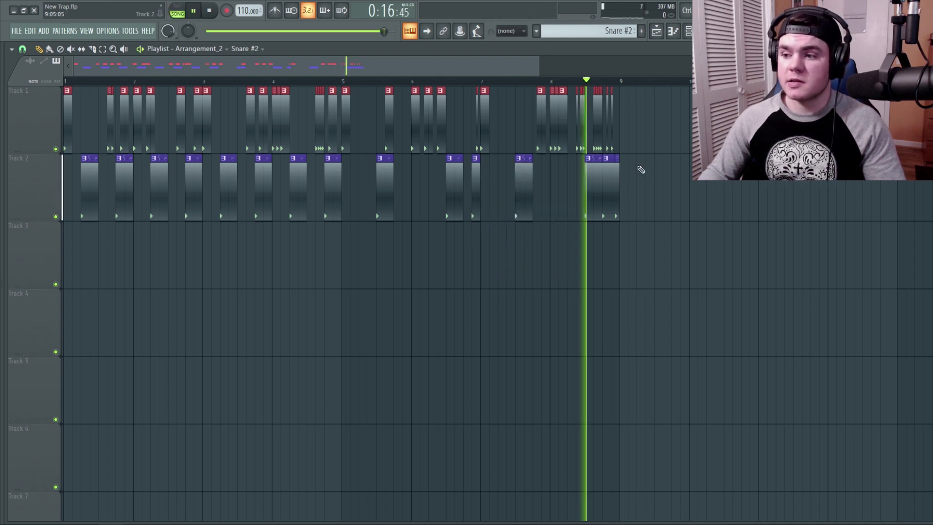
key(space)
key(space)
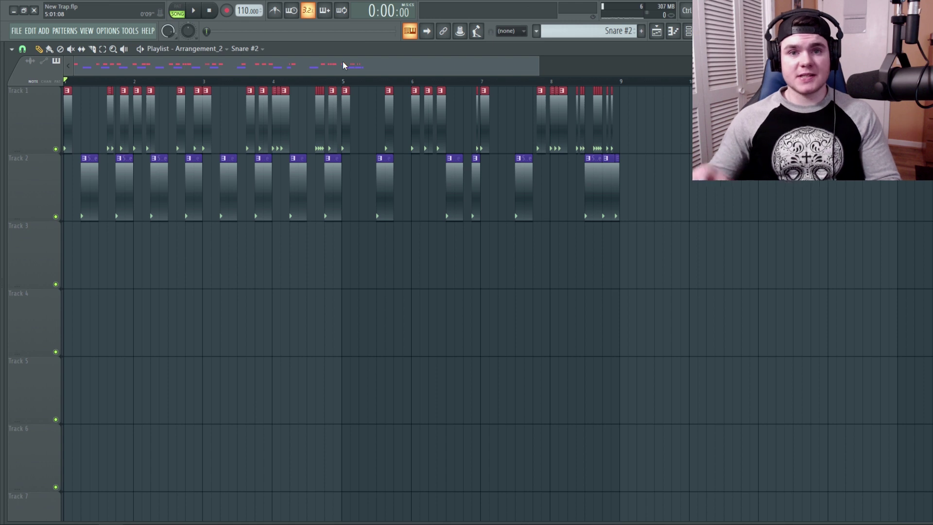
Step: Preview the Trap 808 F 4 sample from the Ghosthack Hip Hop Pack for the 808 channel
click(4, 123)
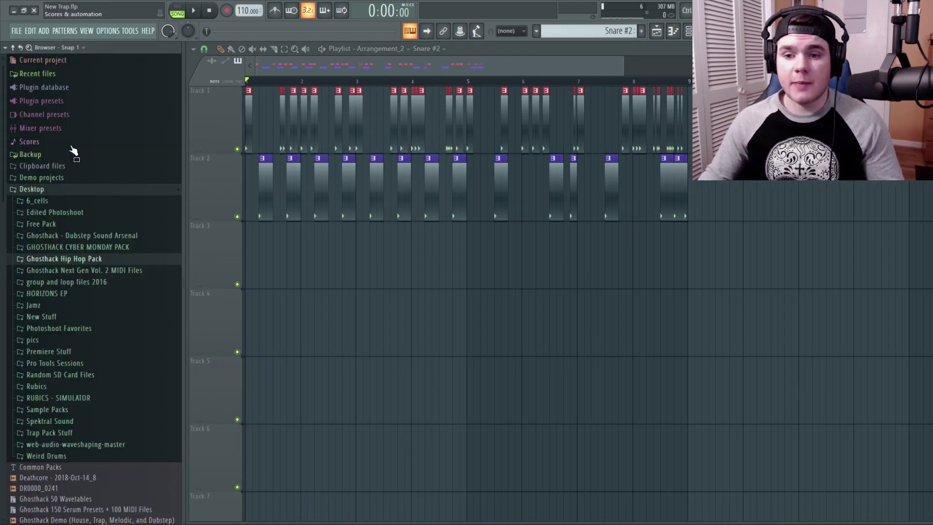
click(93, 260)
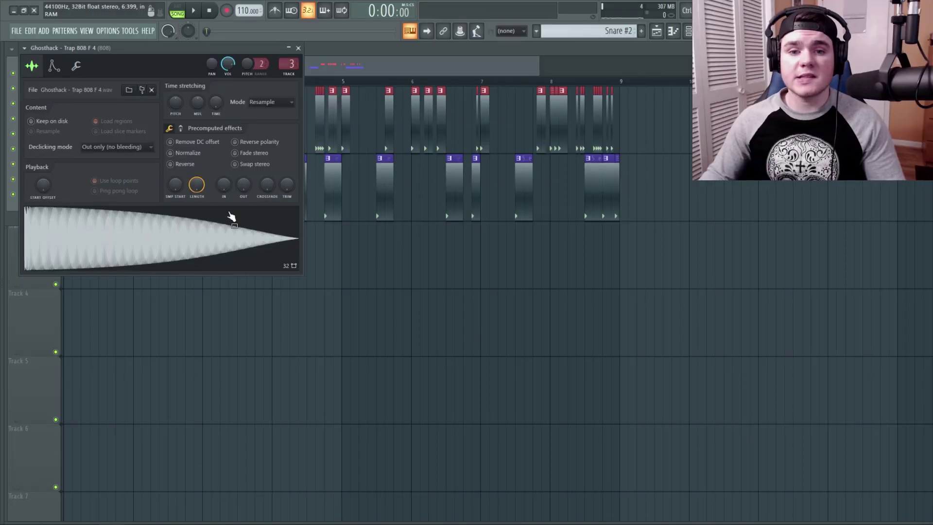
click(186, 238)
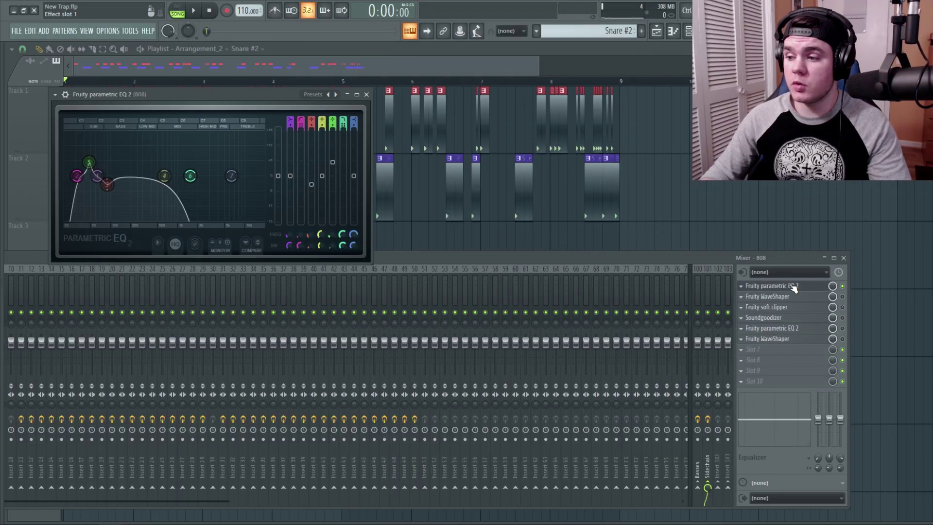
Step: Play an E5 note through the 808 chain, then inspect its EQ, WaveShaper and soft clipper
key(c)
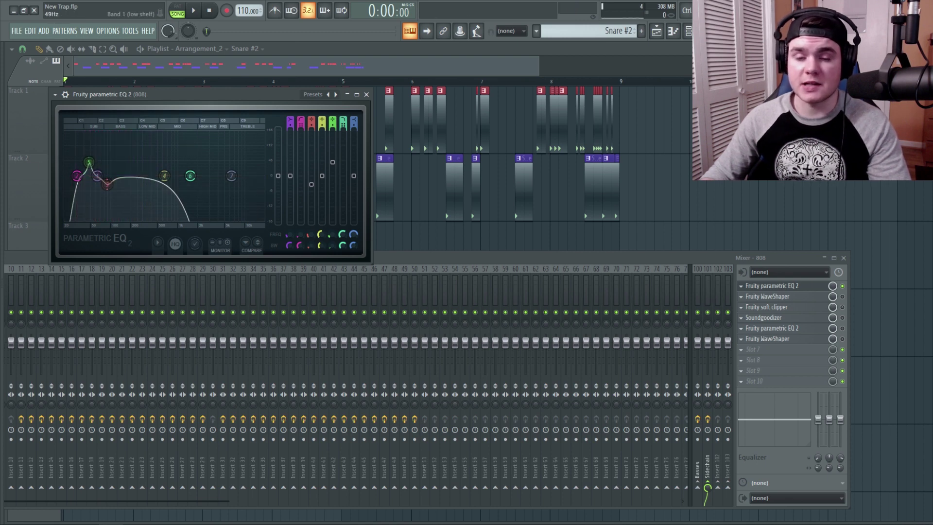
click(786, 287)
click(817, 298)
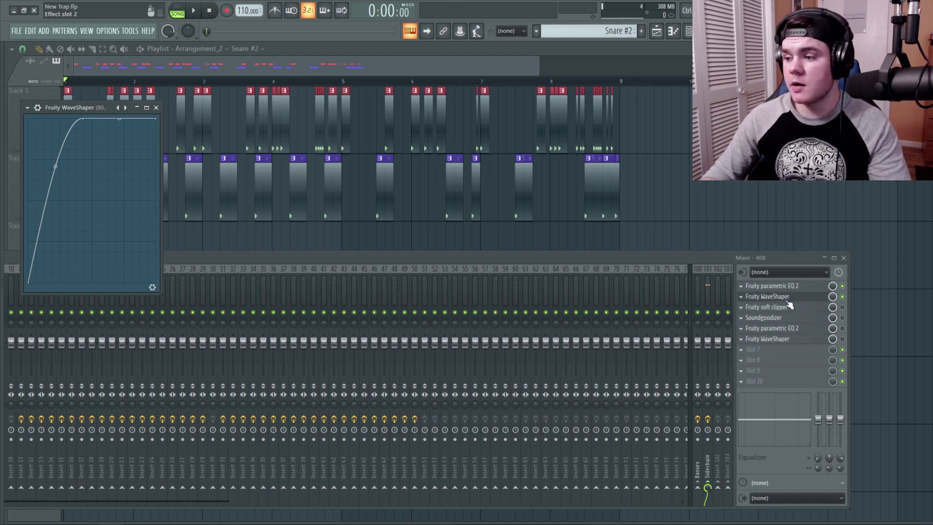
click(772, 297)
click(808, 307)
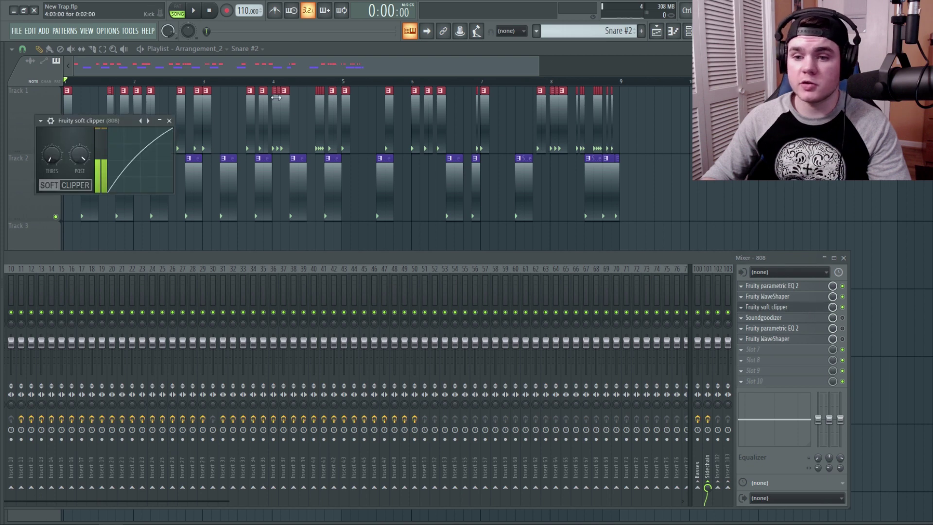
drag(141, 120, 141, 123)
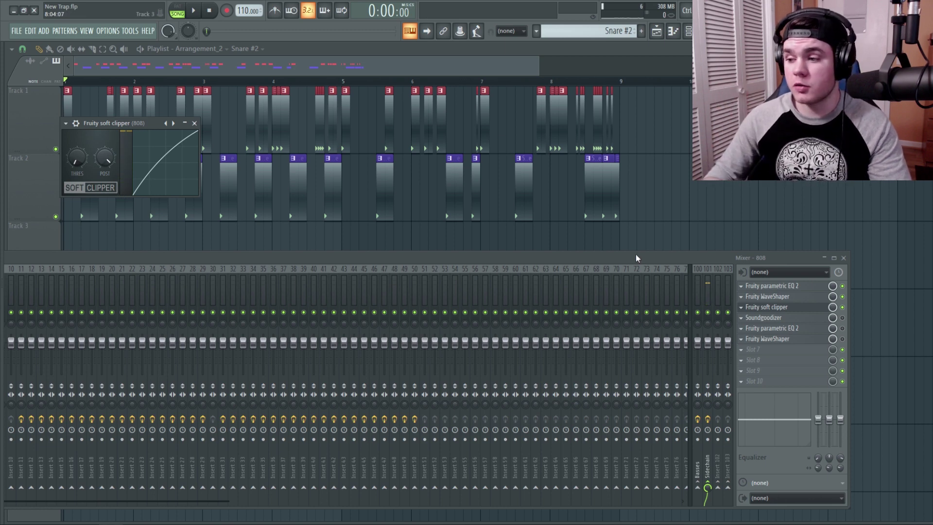
click(776, 310)
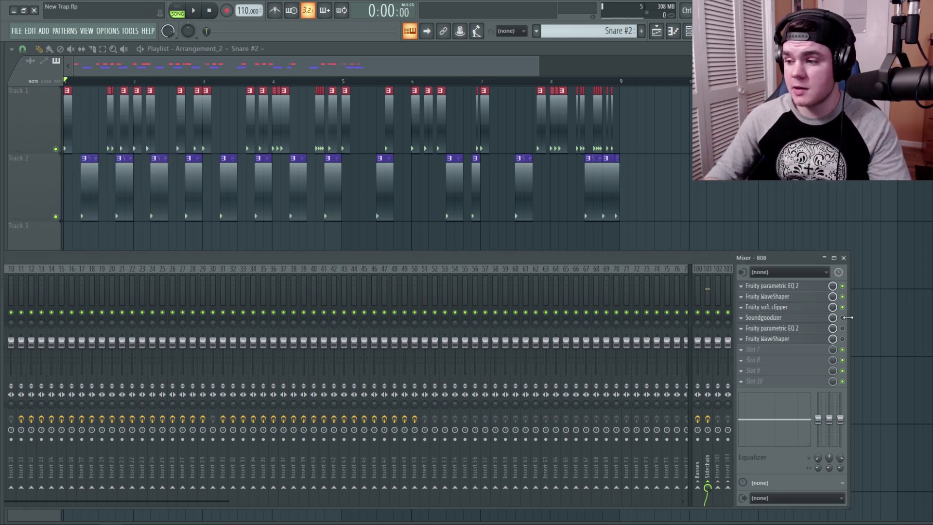
Step: Audition F5 and E5 notes through the 808's Soundgoodizer
click(792, 319)
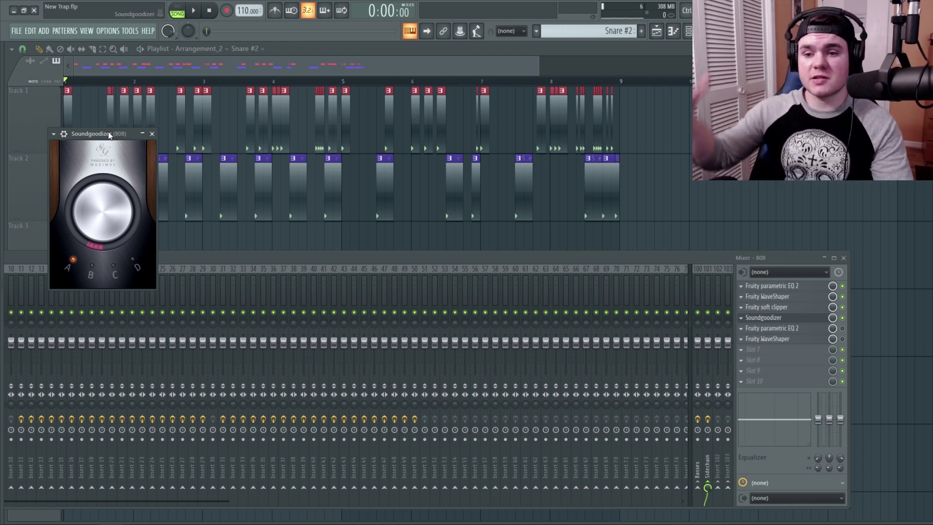
key(v)
key(c)
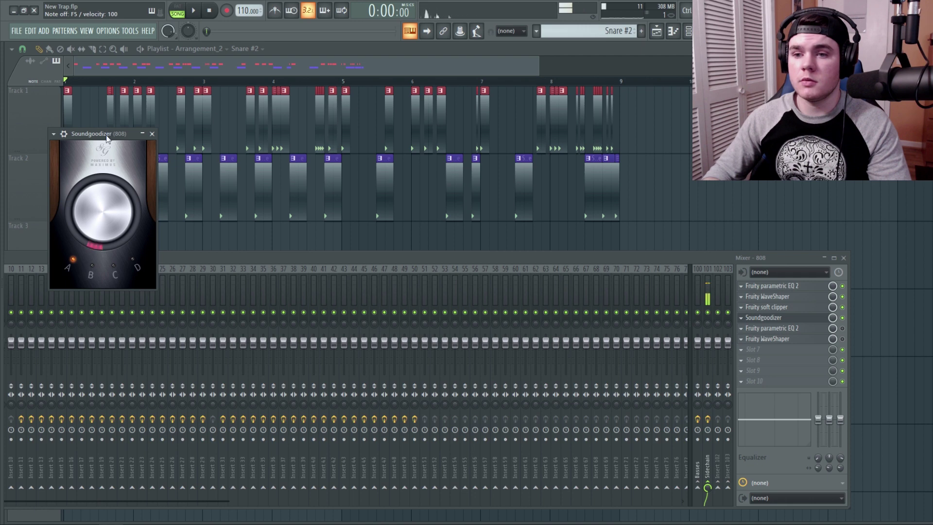
click(773, 317)
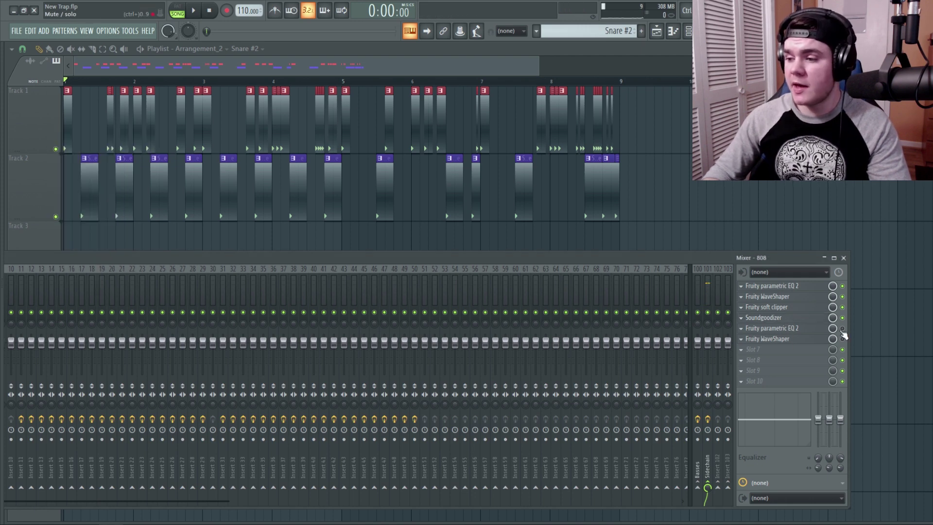
Step: Check the 808's second parametric EQ, then hear a note through its second WaveShaper
click(792, 329)
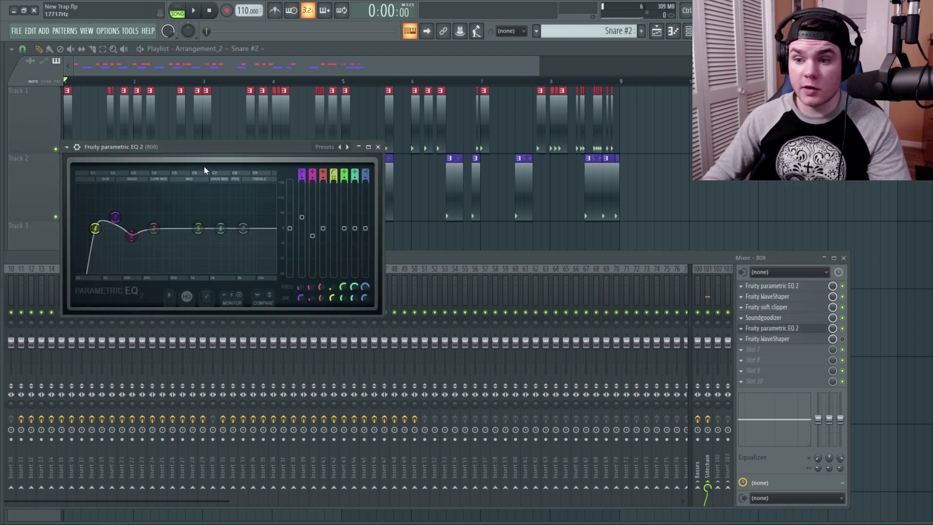
drag(193, 143, 188, 128)
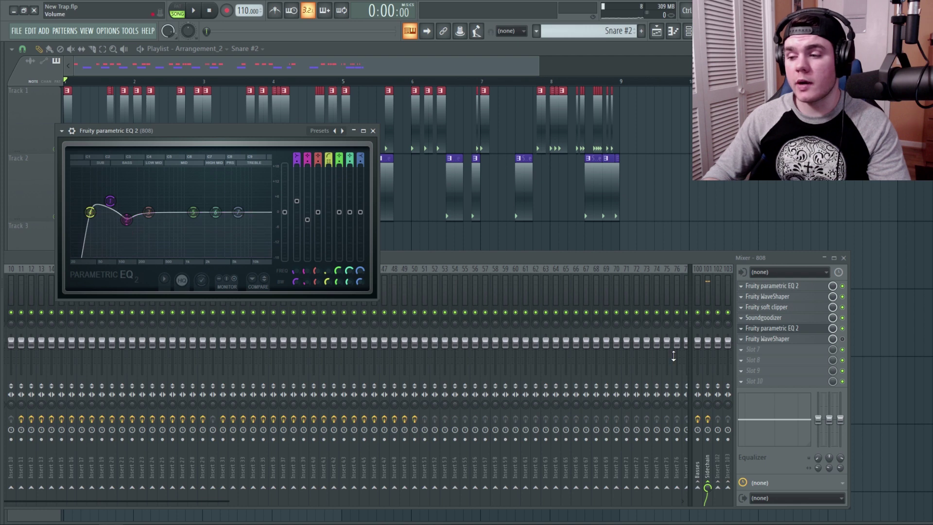
click(803, 329)
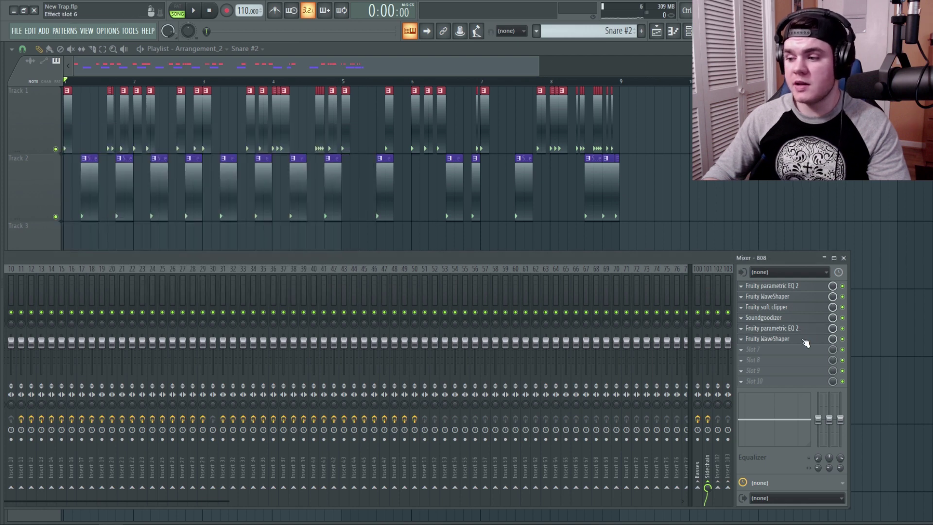
click(796, 338)
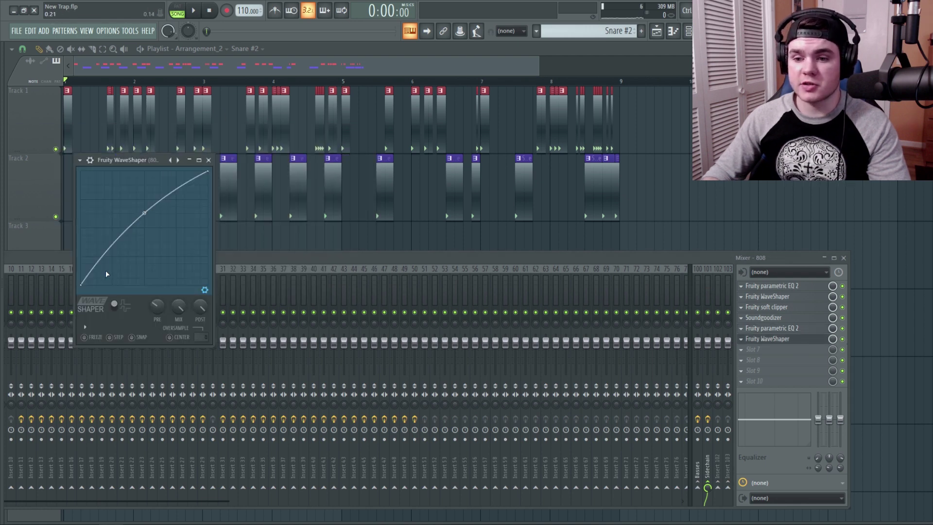
key(e)
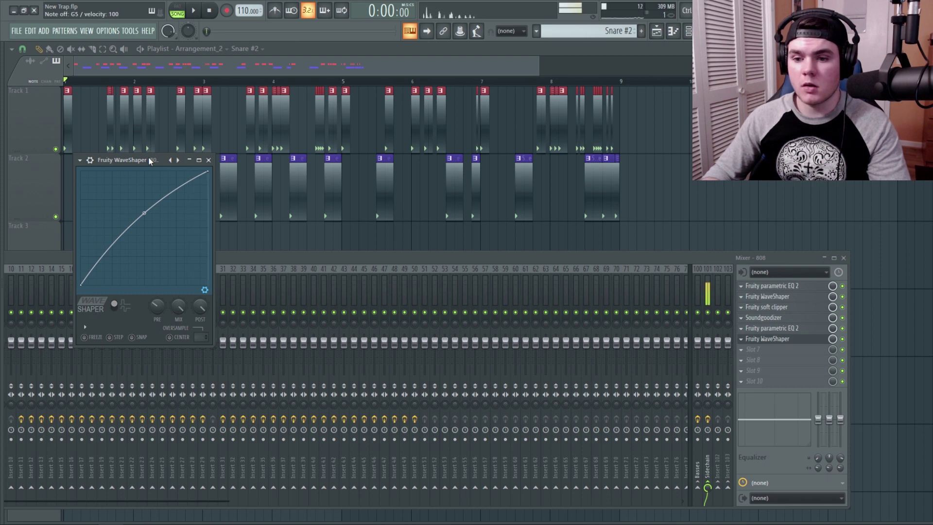
key(F12)
Step: Create Pattern 6, paint it at bar 5 on Track 3, and play the loop
click(641, 32)
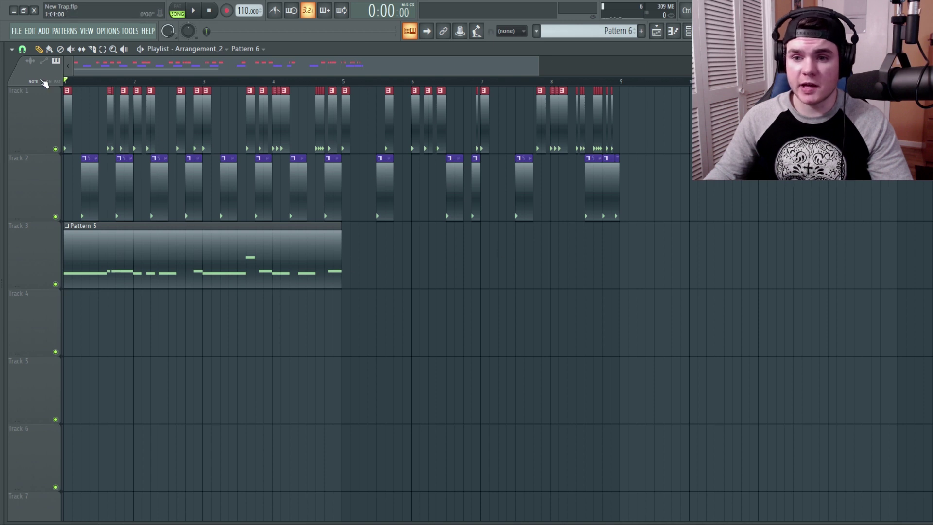
key(space)
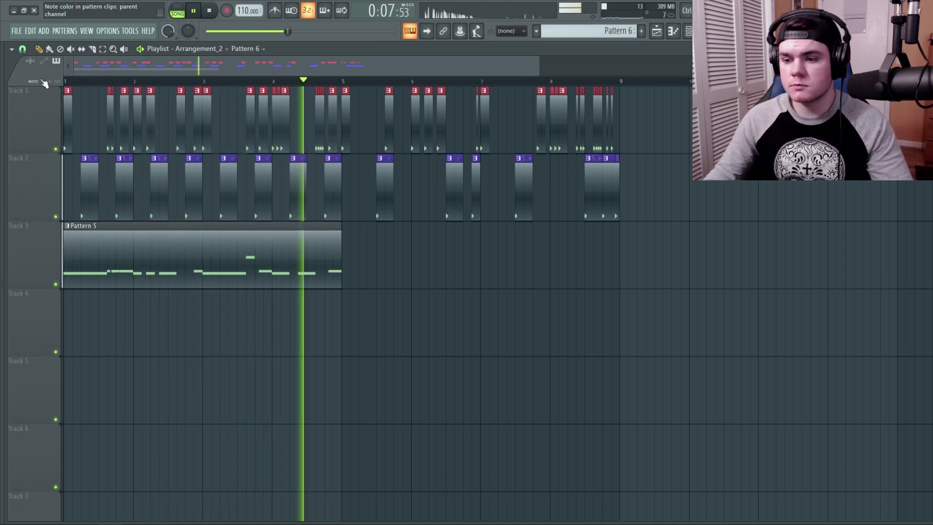
key(space)
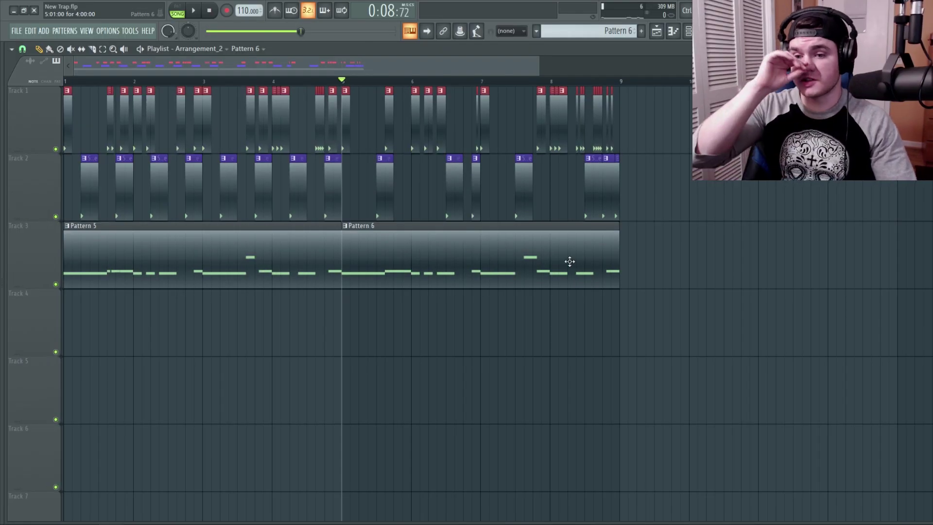
key(space)
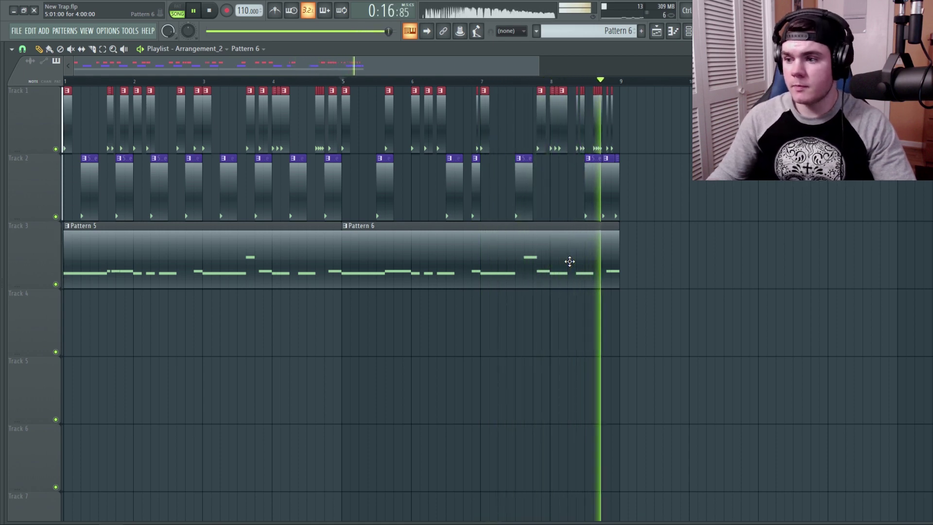
key(space)
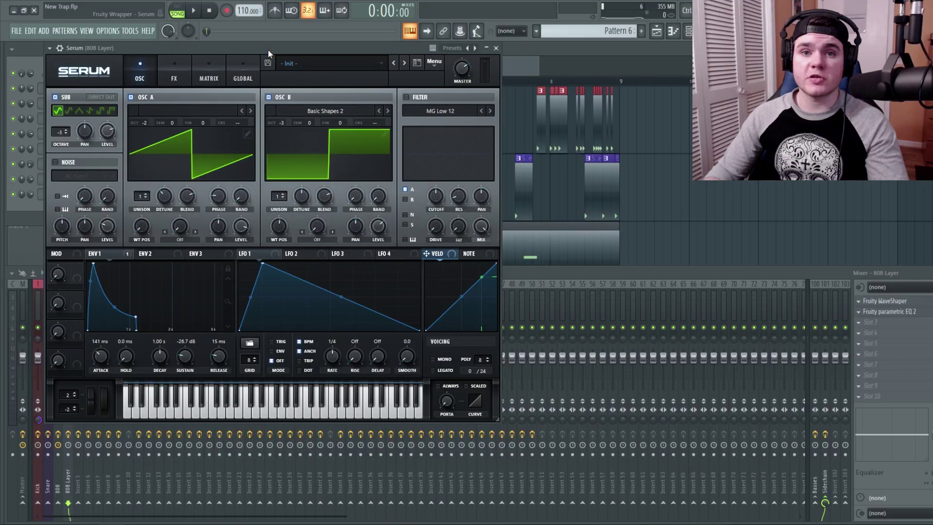
Step: Play test notes on the 808 Layer's Serum synth to hear its current sound
key(b)
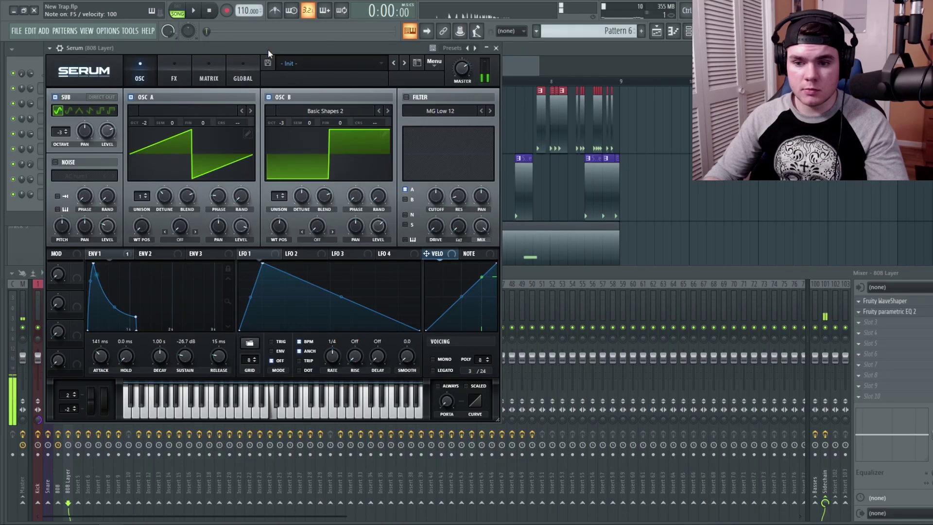
key(n)
key(b)
key(v)
key(c)
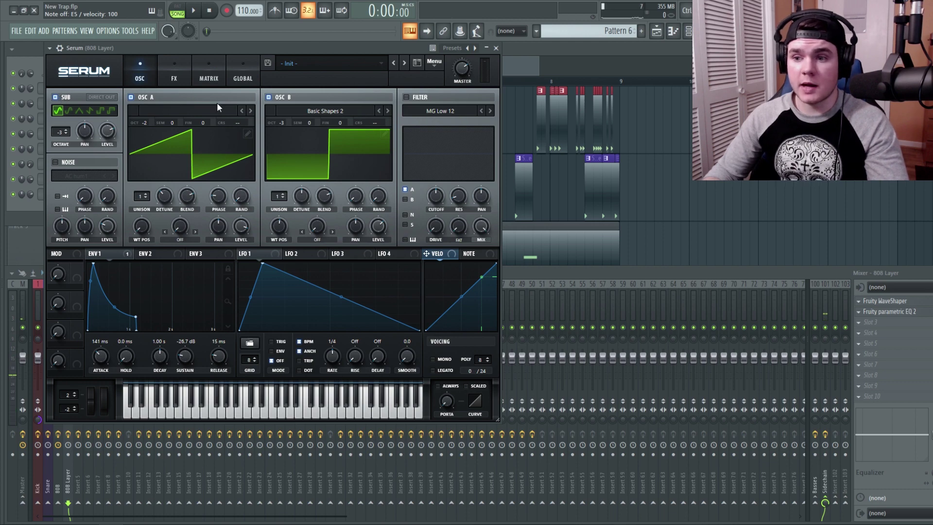
key(alt+F8)
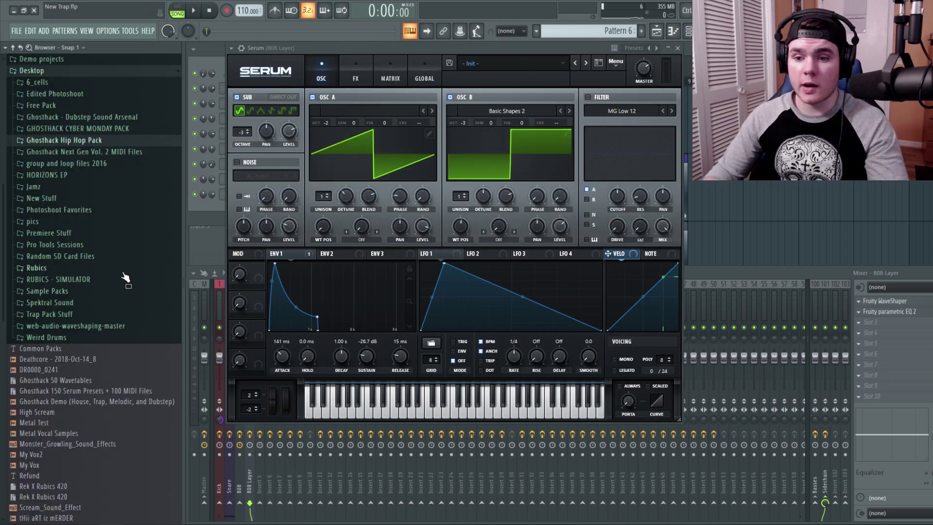
key(alt+F8)
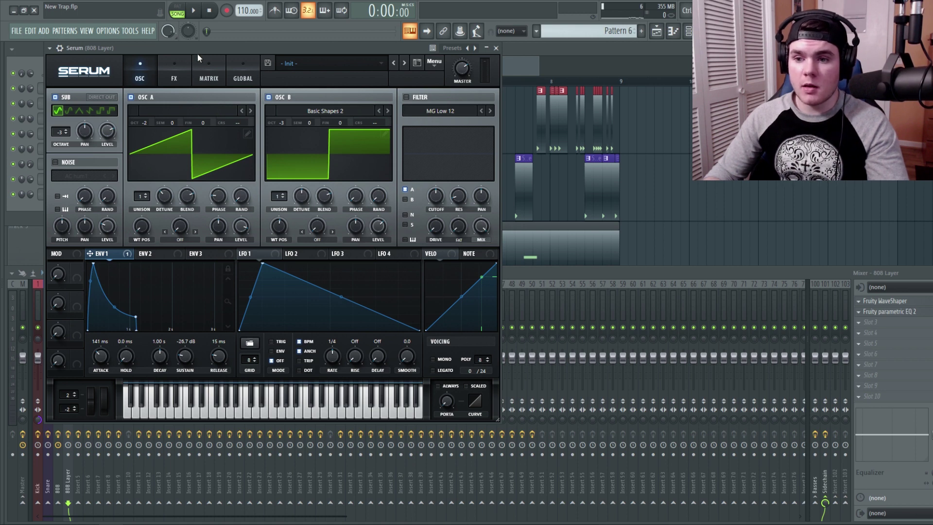
Step: Set Serum's distortion Drive to 100% on the FX page and play notes to hear it
click(177, 65)
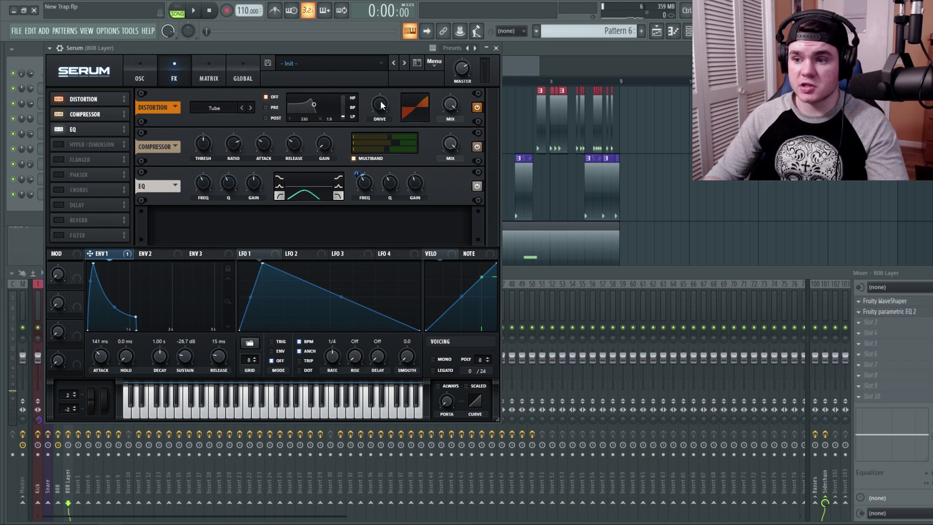
drag(380, 100, 383, 78)
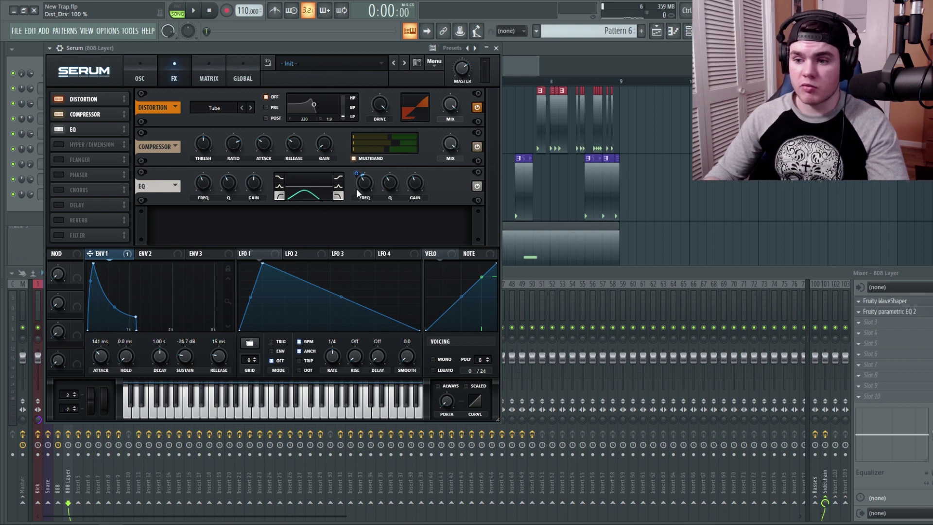
key(v)
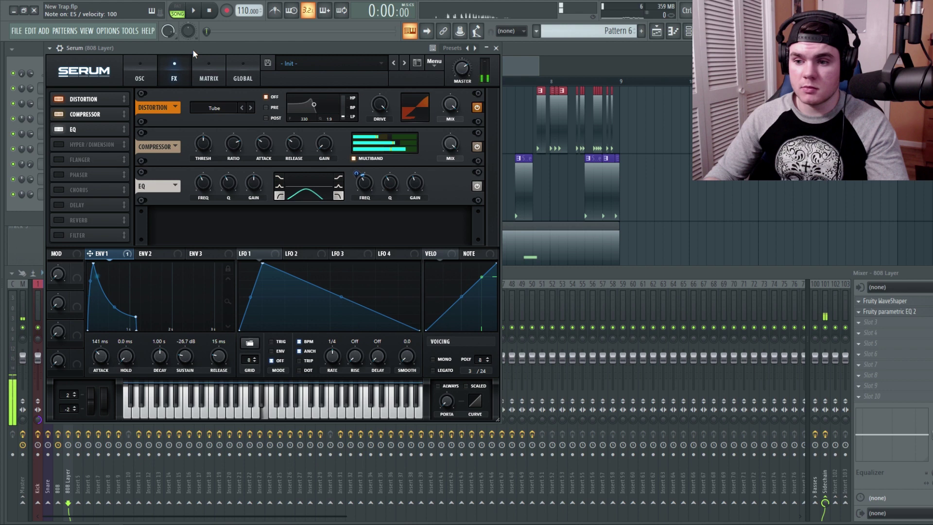
key(b)
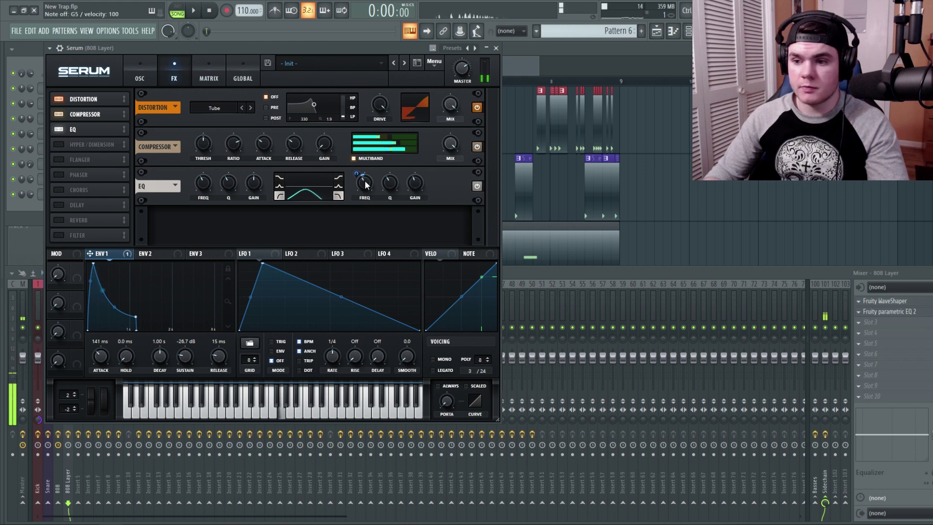
key(v)
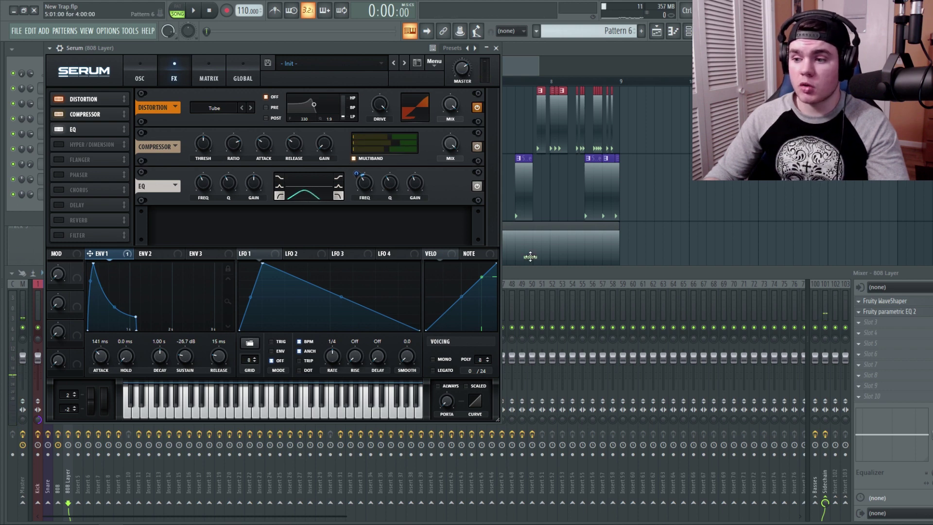
Step: Bring the mixer forward and play notes to check the 808 Layer's levels
click(528, 272)
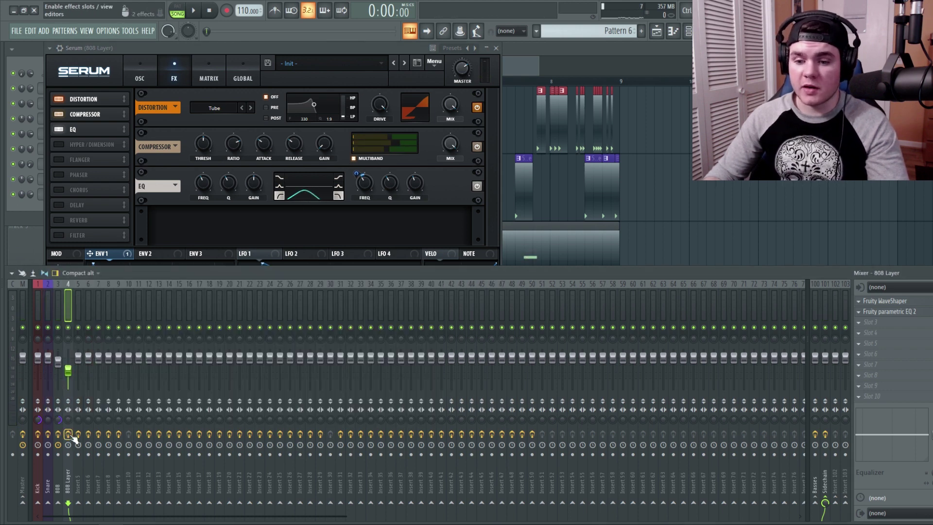
key(v)
key(b)
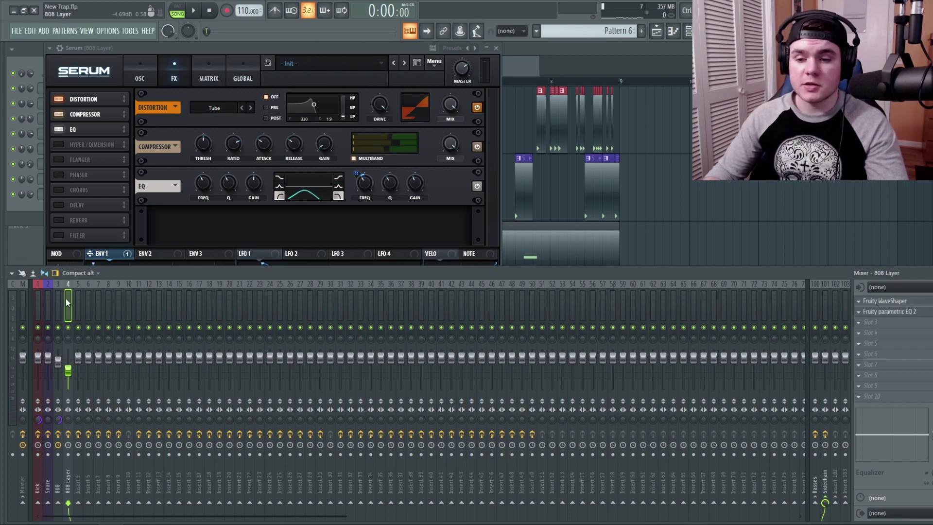
key(v)
Step: Widen the 808 Layer EQ's band 3 dip around 393 Hz, then close the EQ
click(895, 302)
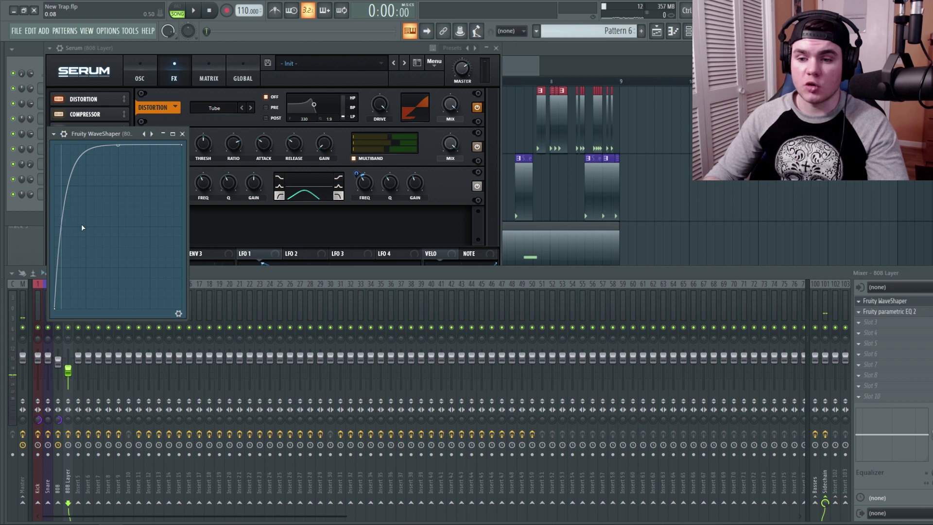
click(889, 311)
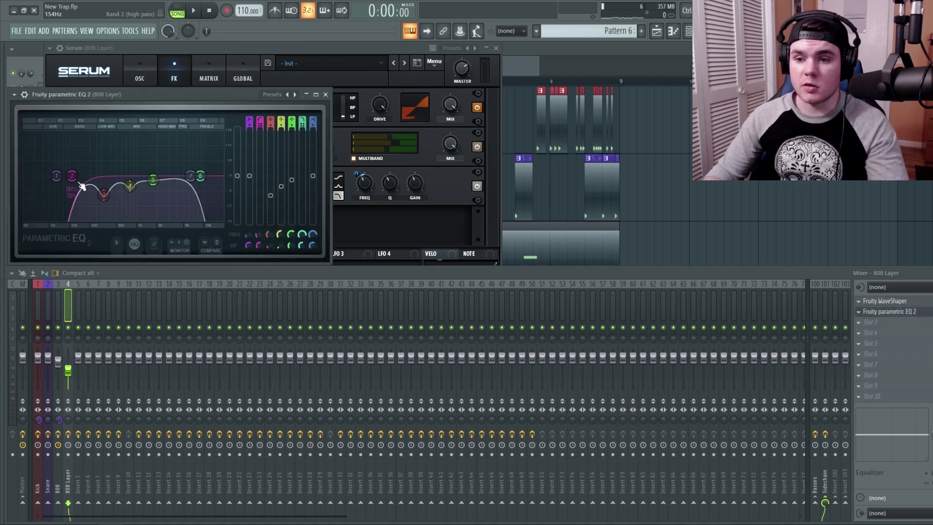
scroll(109, 195, up, 3)
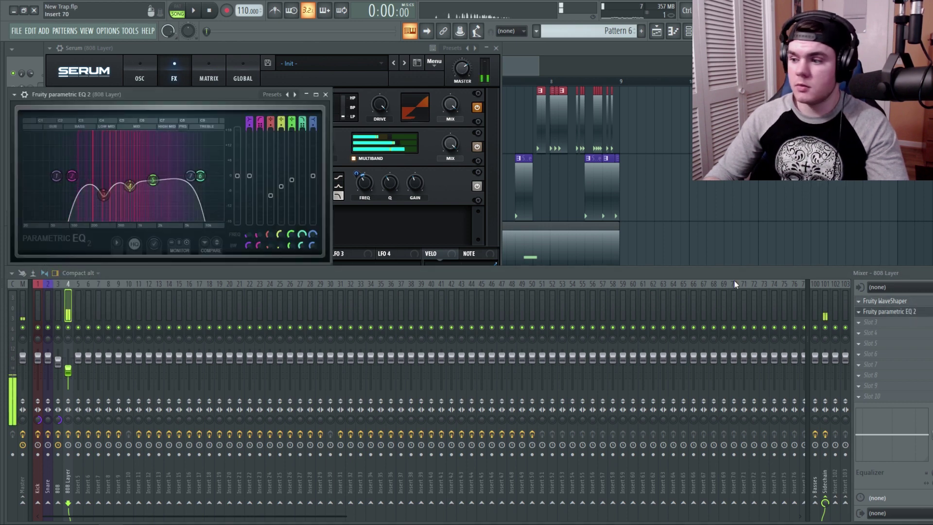
click(326, 94)
click(325, 47)
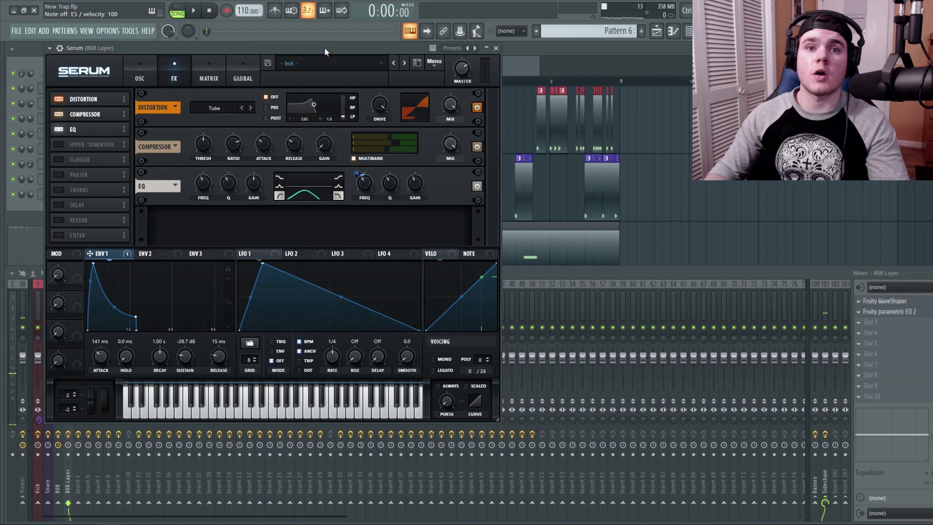
Step: Close the Serum and mixer windows and audition the arrangement from about bar 1.5
key(F5)
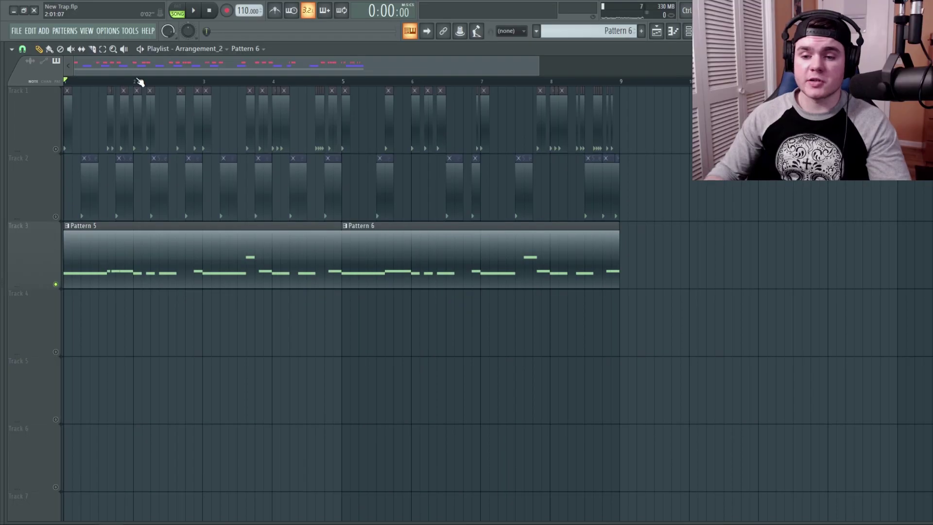
key(space)
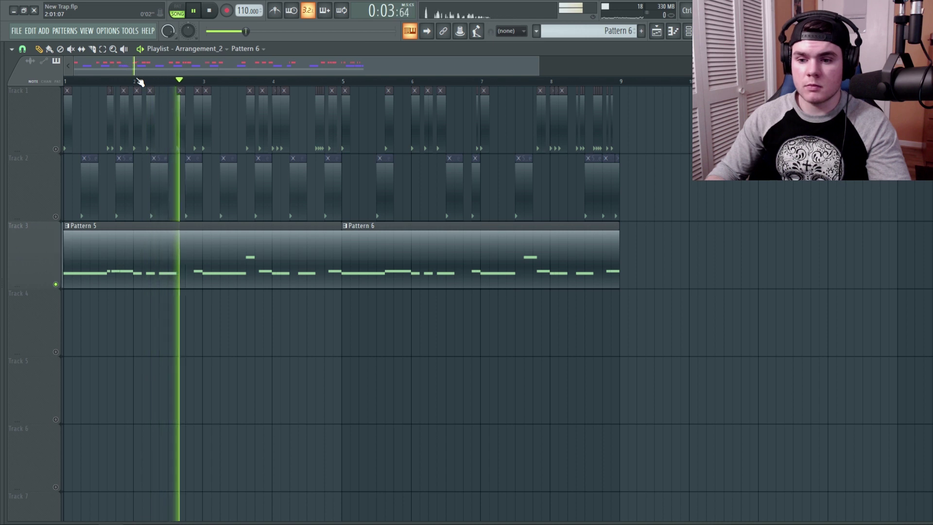
drag(140, 82, 98, 83)
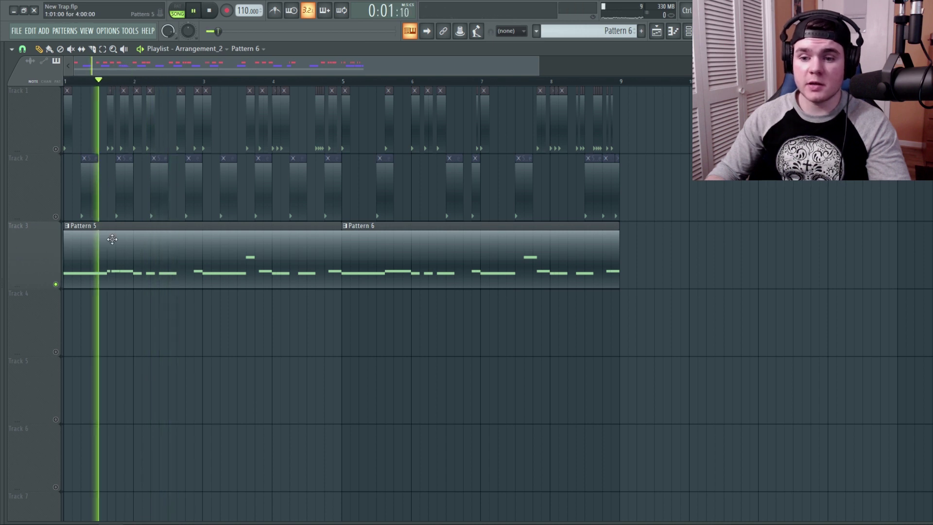
key(space)
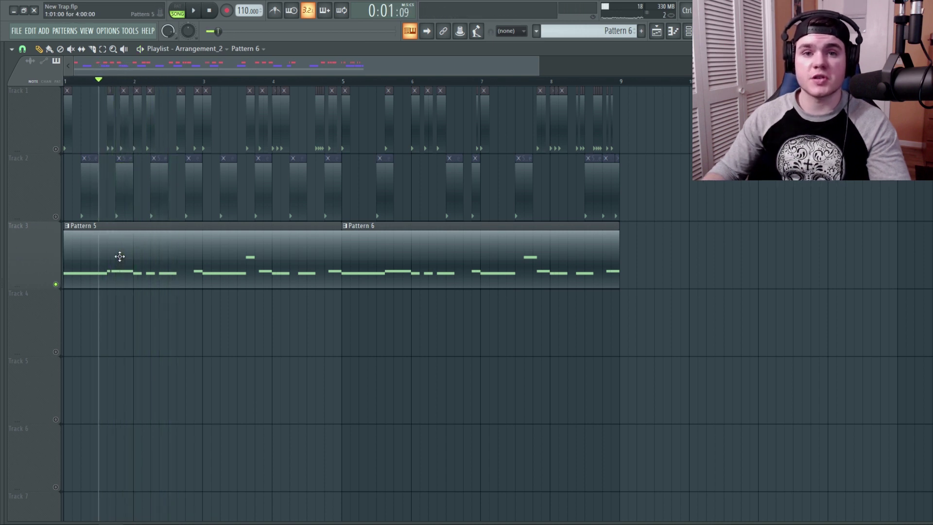
key(space)
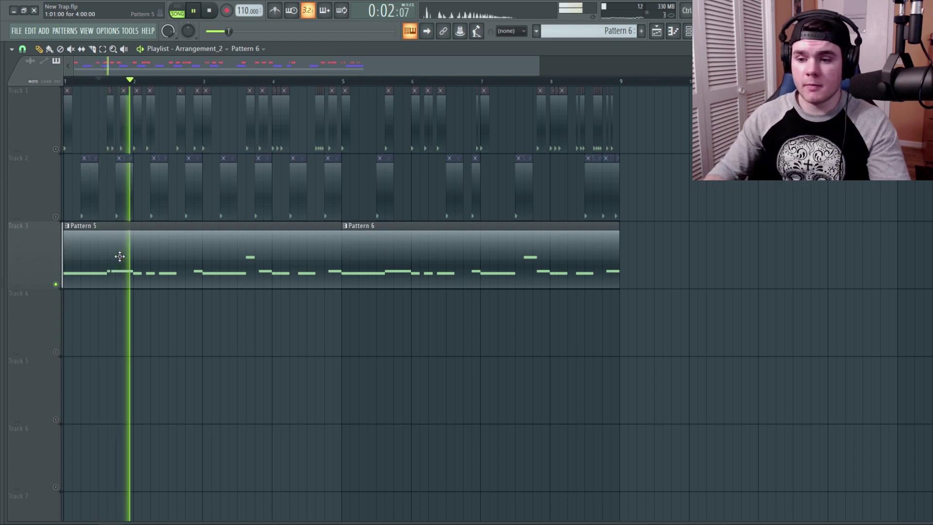
key(space)
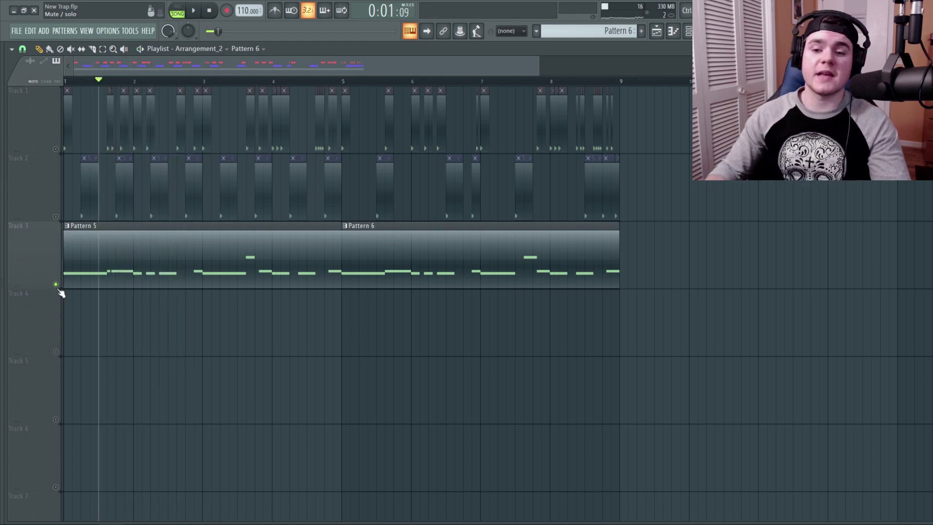
Step: Unsolo Tracks 1 and 2 and play all three tracks from bar 1
right_click(55, 284)
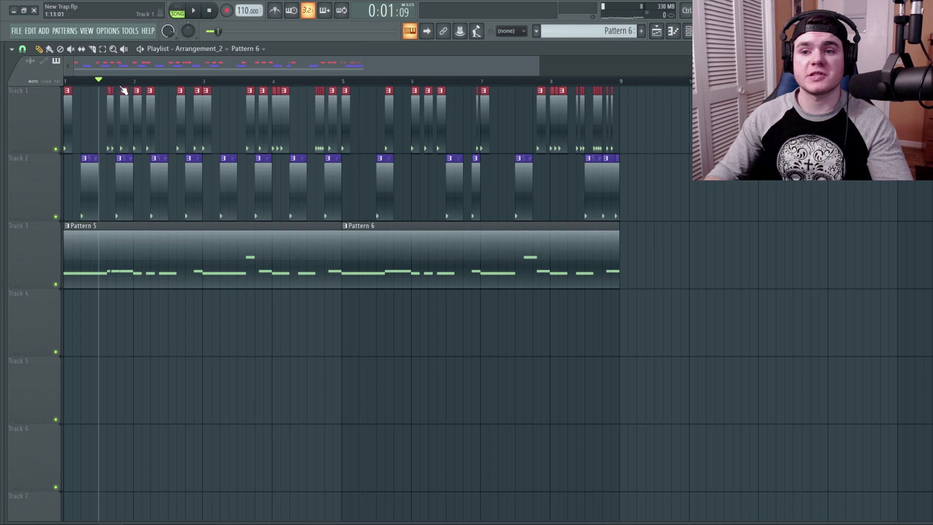
click(66, 81)
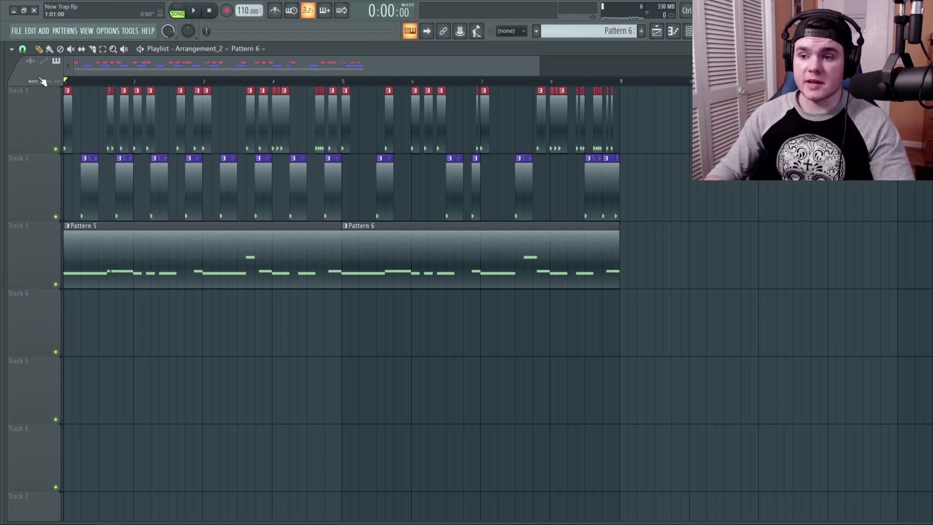
key(space)
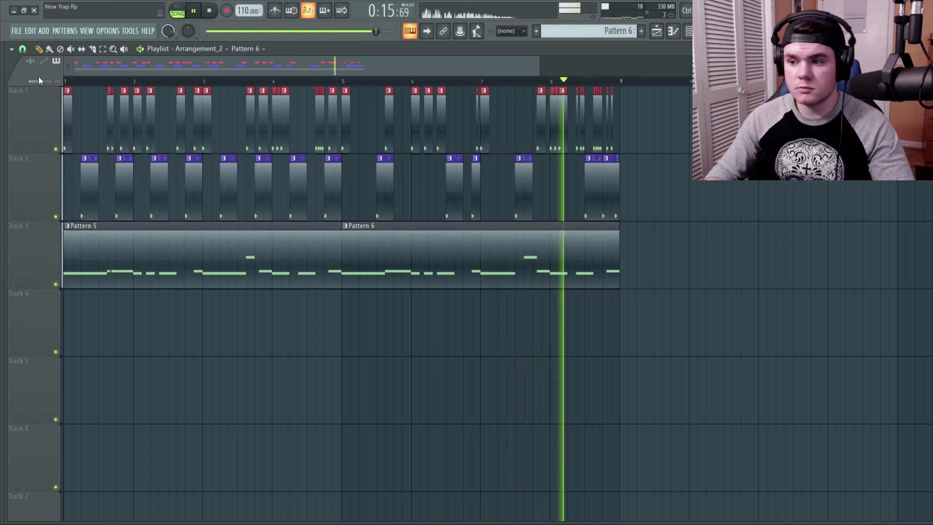
Step: Stop playback of the full loop
key(space)
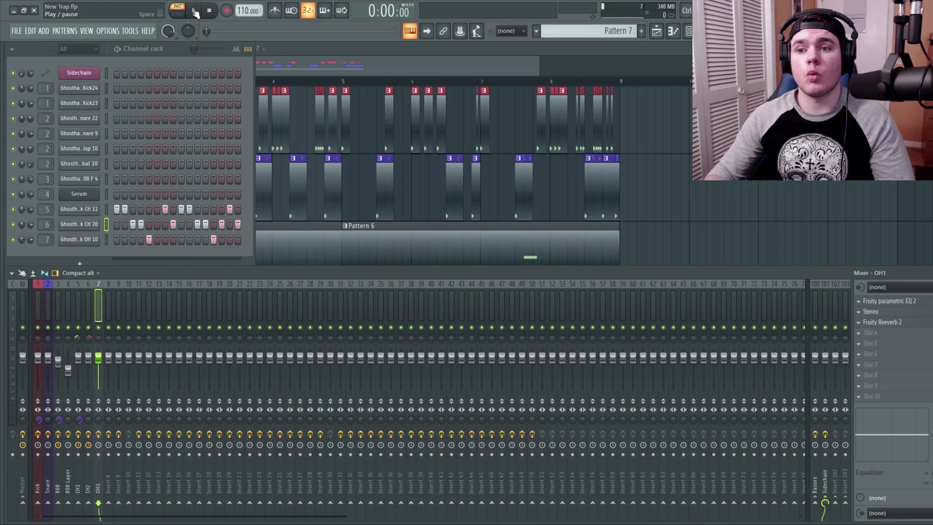
Step: Audition the loop and review the Ghosthack CH 11 and CH 20 channel settings
click(195, 12)
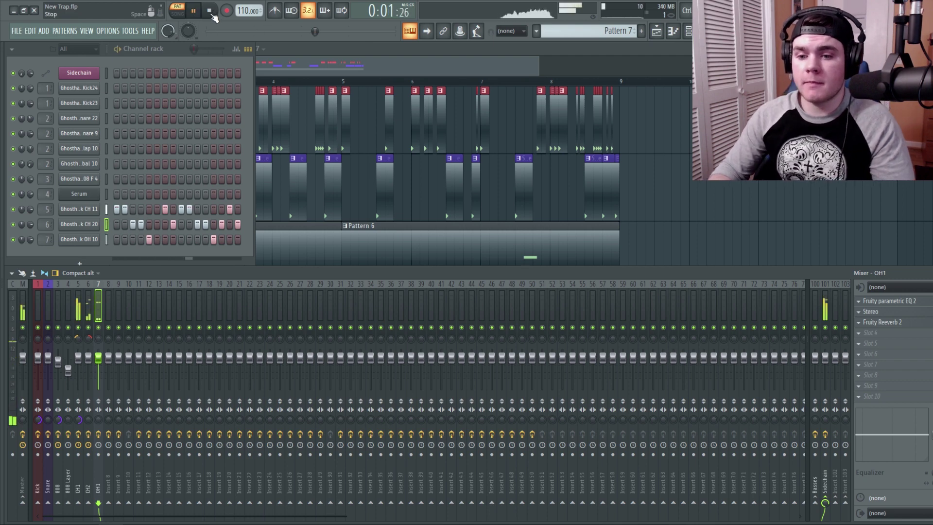
click(210, 11)
click(79, 209)
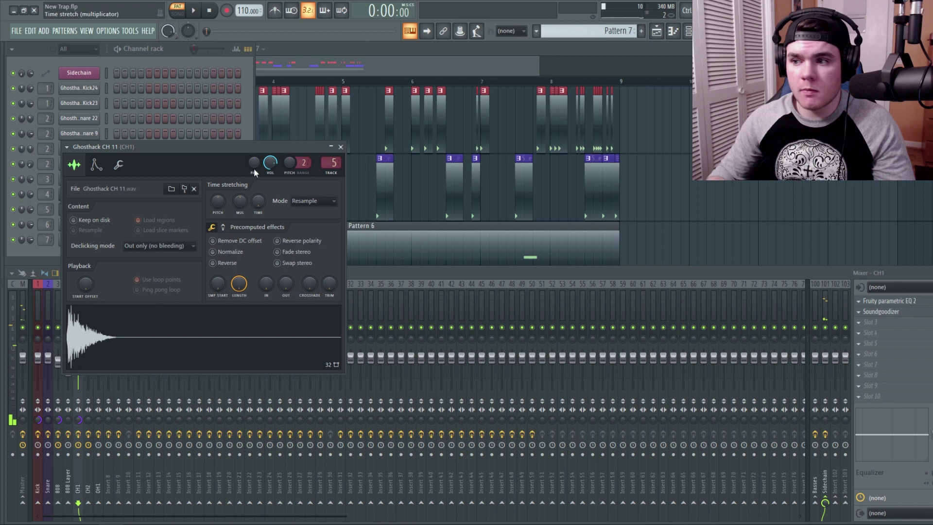
click(341, 145)
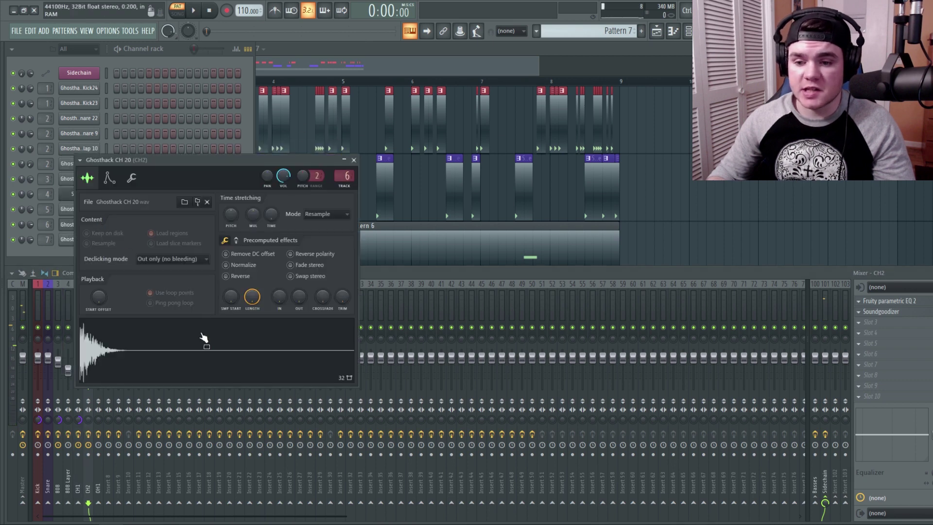
click(354, 159)
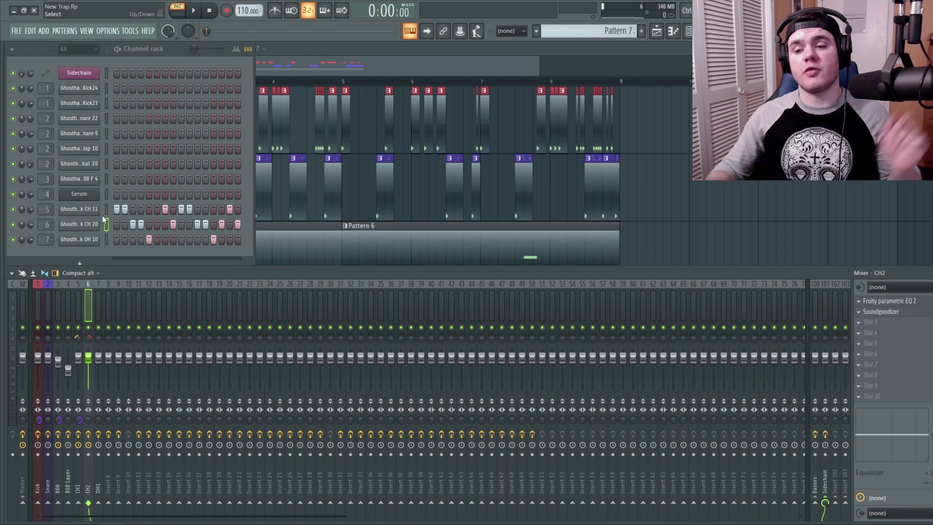
Step: Play the hi-hats and inspect the Ghosthack OH 10 sampler settings
key(space)
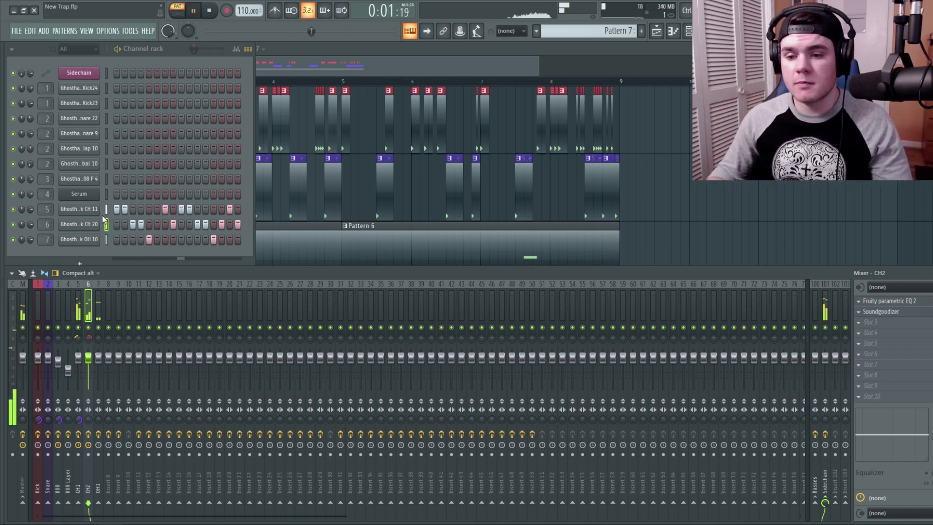
key(space)
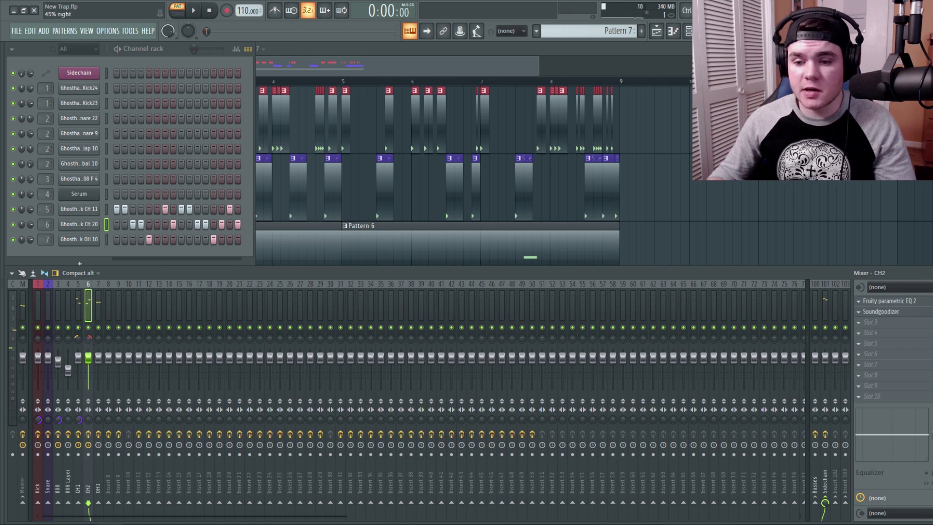
click(79, 239)
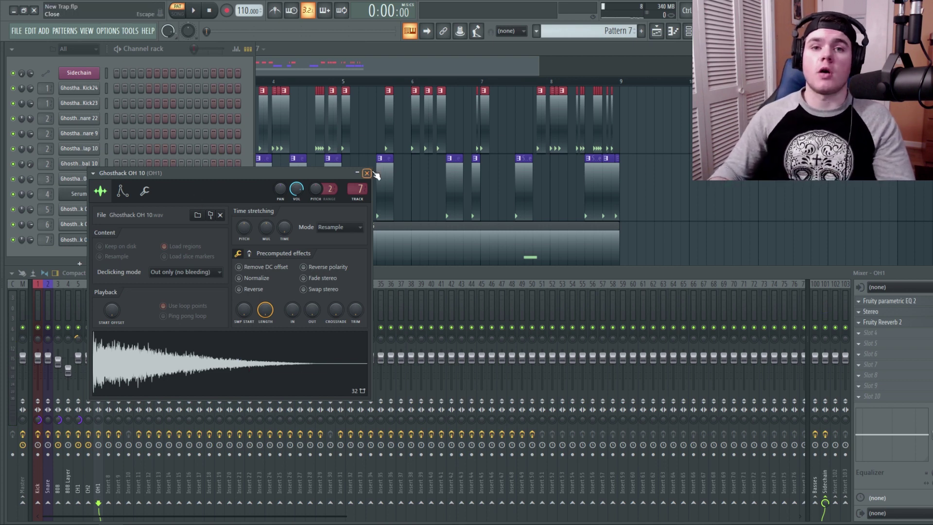
click(366, 173)
Step: Listen to CH1's Fruity parametric EQ 2 and Soundgoodizer during playback
click(880, 301)
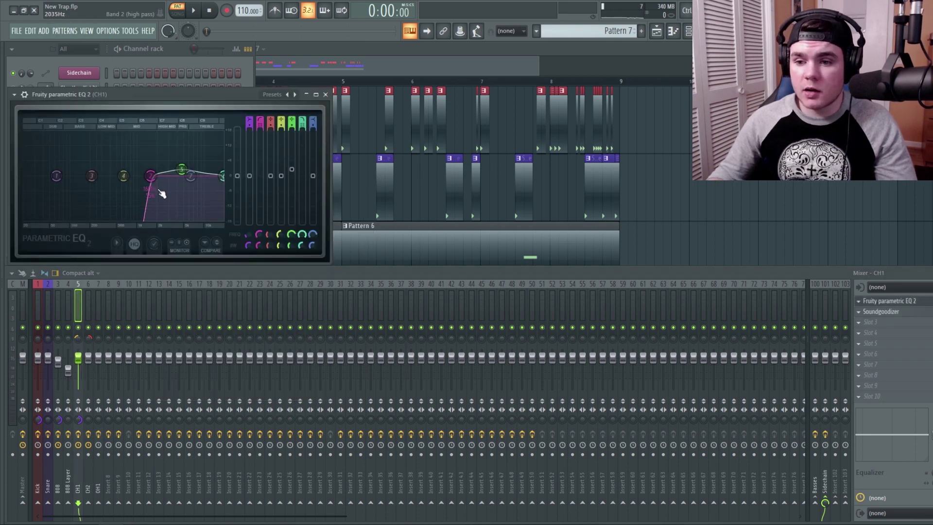
key(space)
key(space)
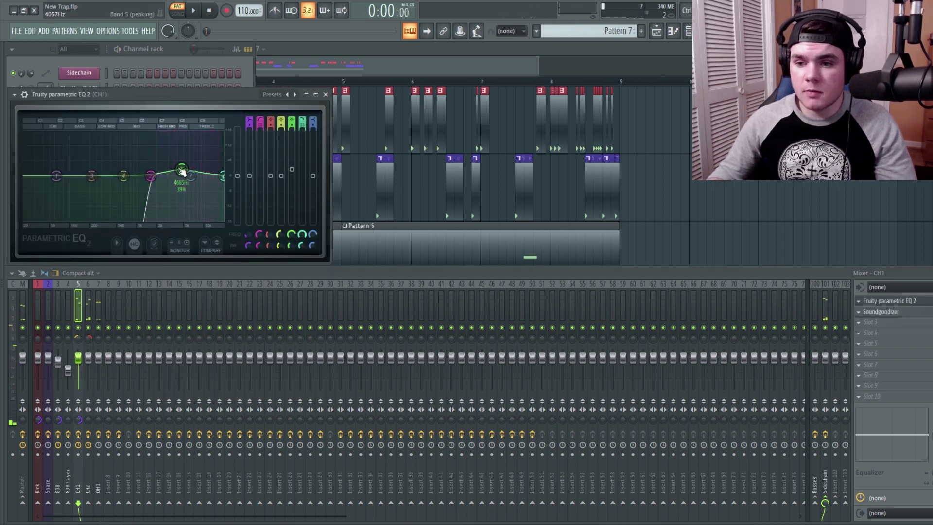
click(889, 312)
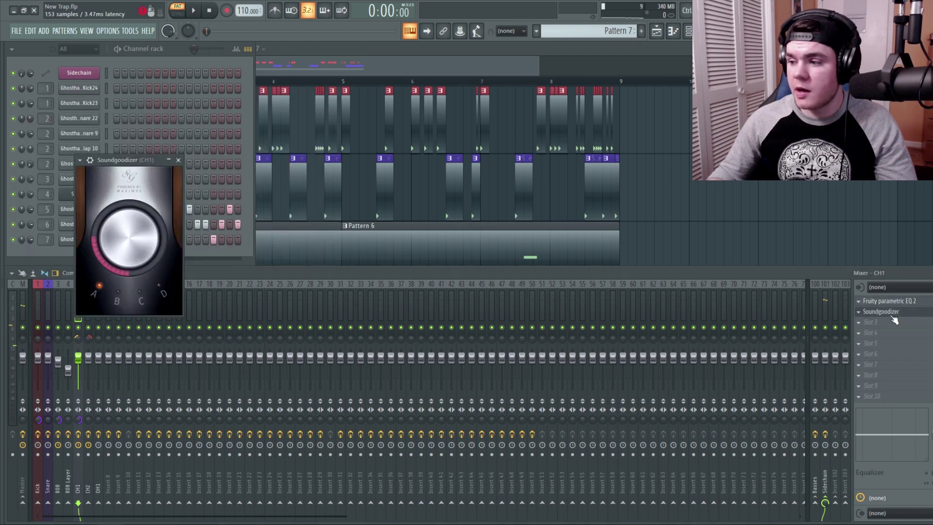
click(177, 160)
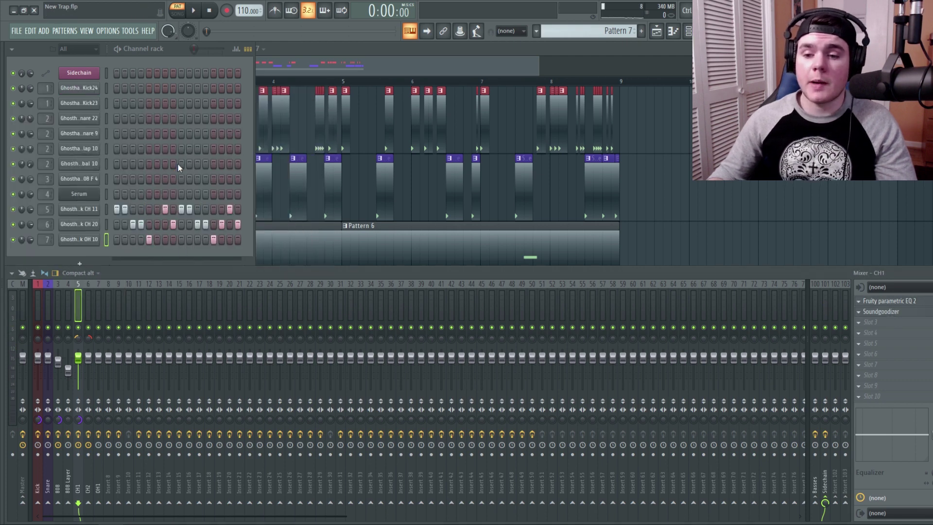
Step: Shift CH2's EQ band 5 to about 3884 Hz, check its Soundgoodizer, then open OH1's EQ
click(89, 305)
click(904, 302)
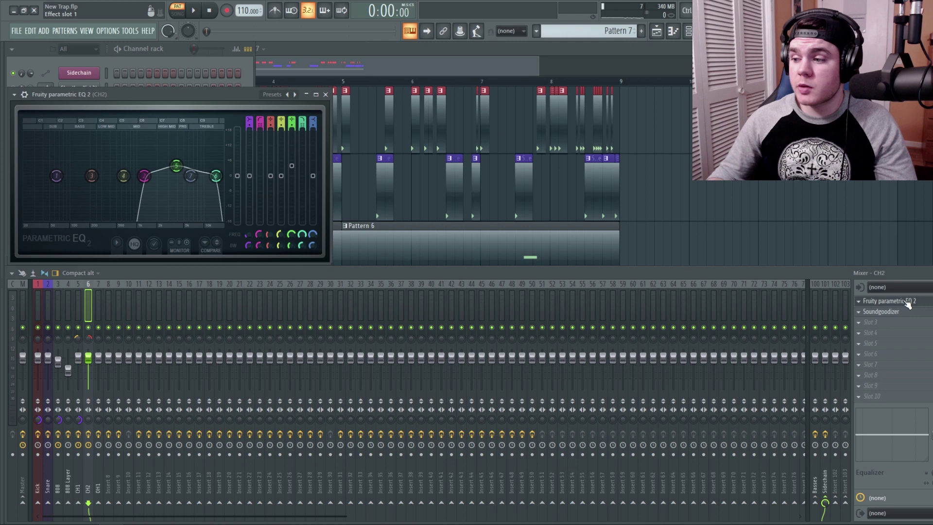
drag(187, 173, 172, 156)
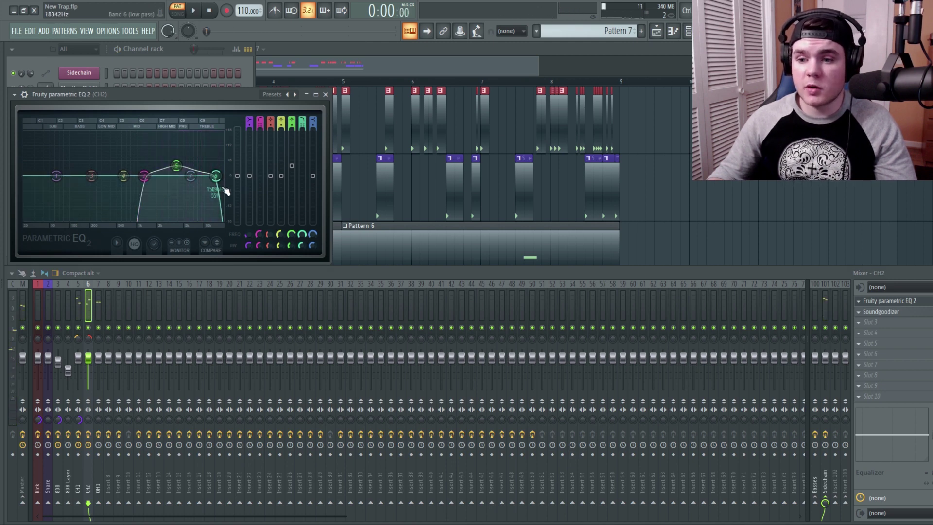
click(908, 301)
click(906, 312)
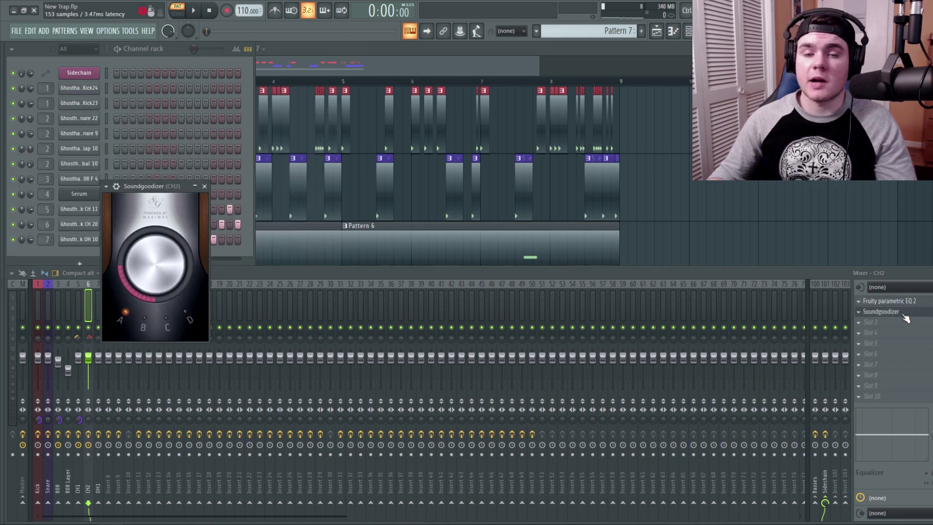
click(903, 314)
click(98, 302)
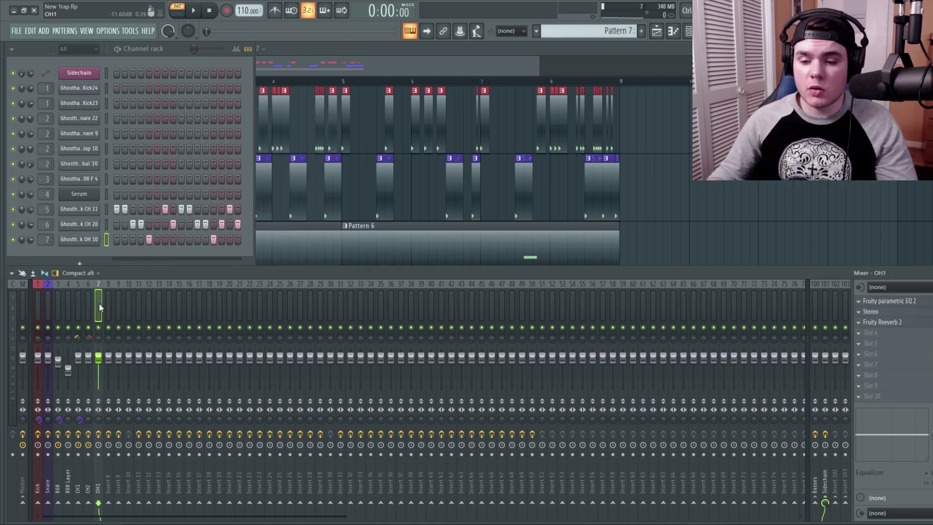
click(907, 301)
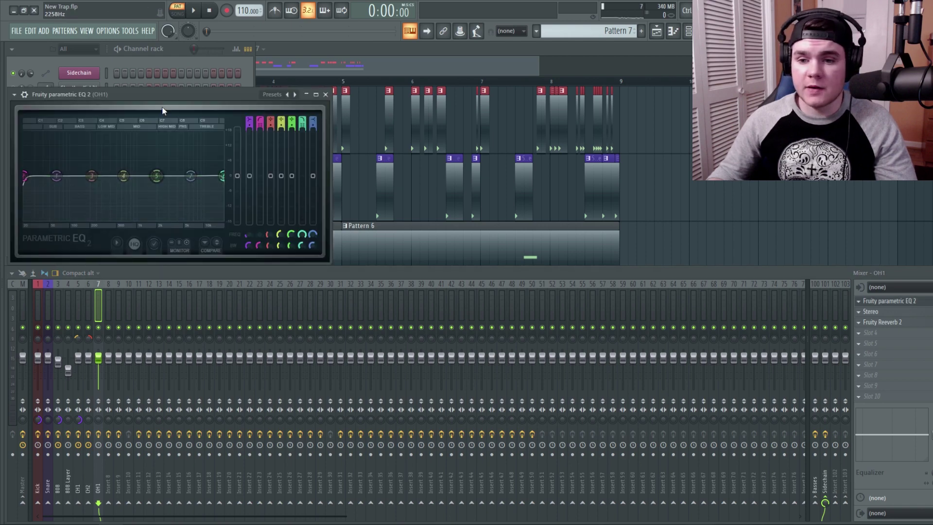
Step: Raise OH1's EQ low cut to about 390 Hz while the loop plays
key(space)
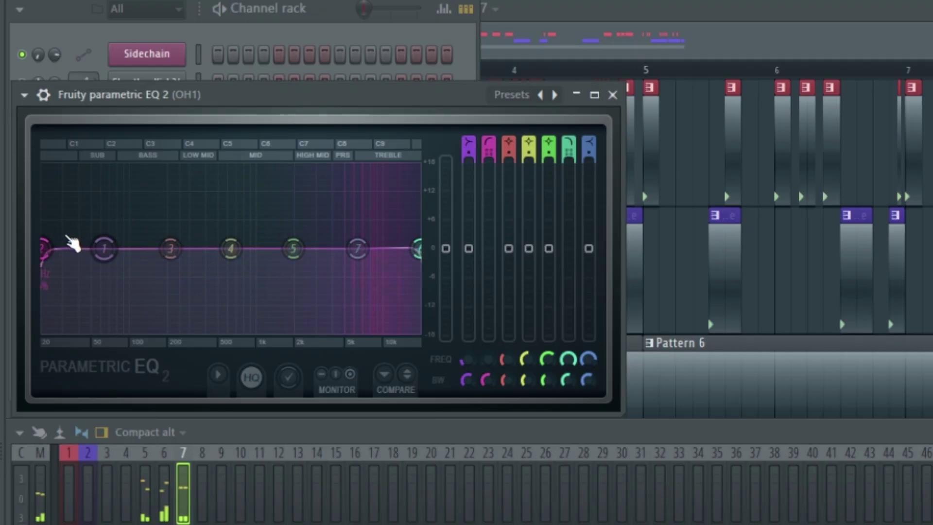
drag(73, 243, 206, 250)
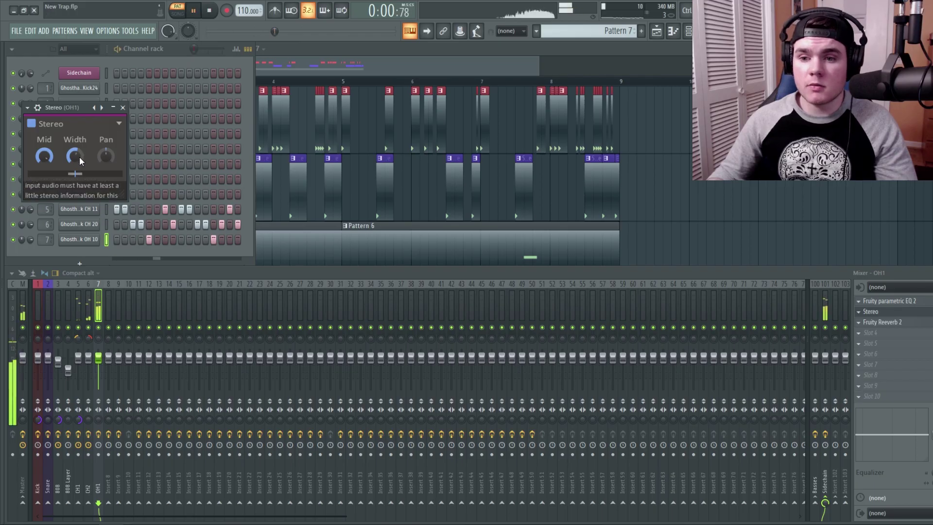
key(space)
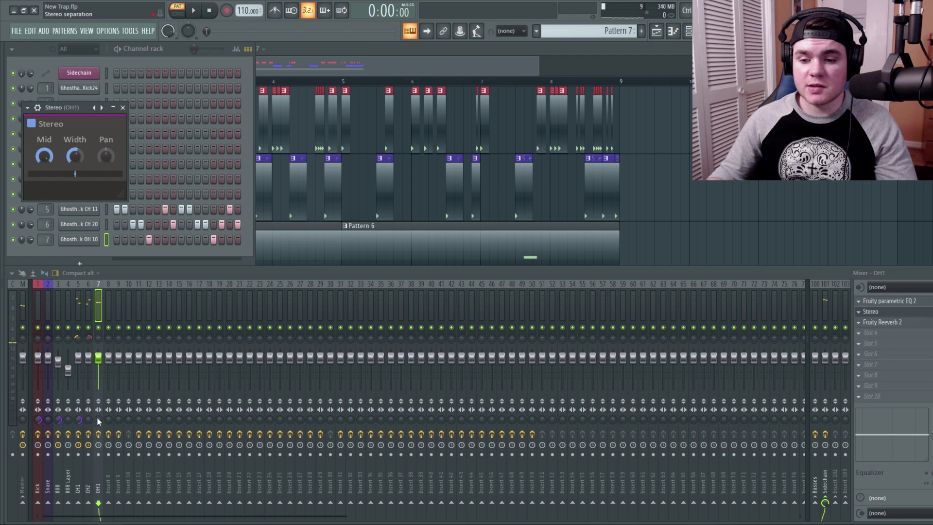
Step: Close OH1's Stereo effect and review its Fruity Reeverb 2
click(124, 107)
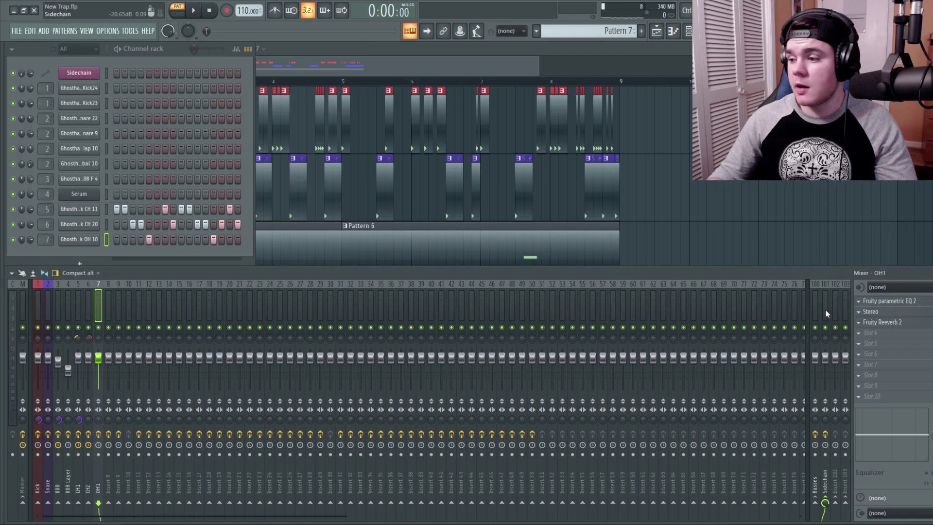
click(894, 322)
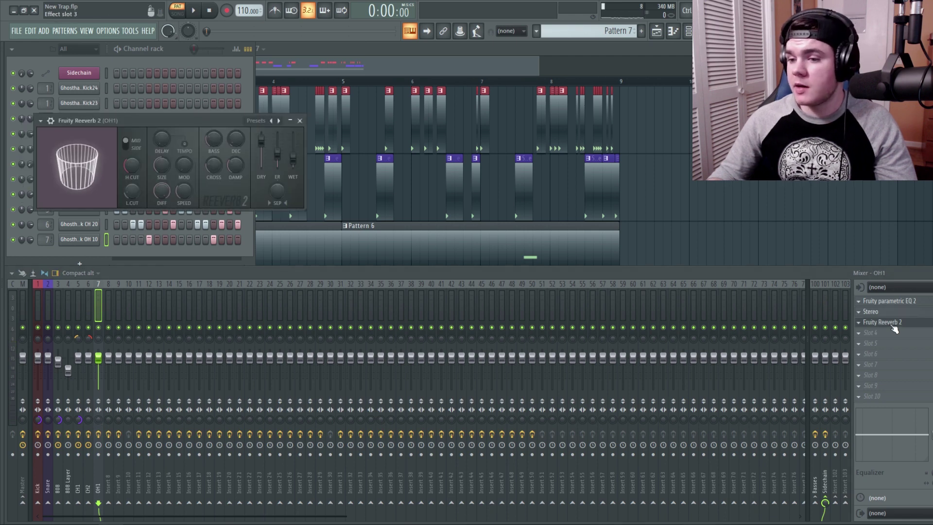
click(299, 121)
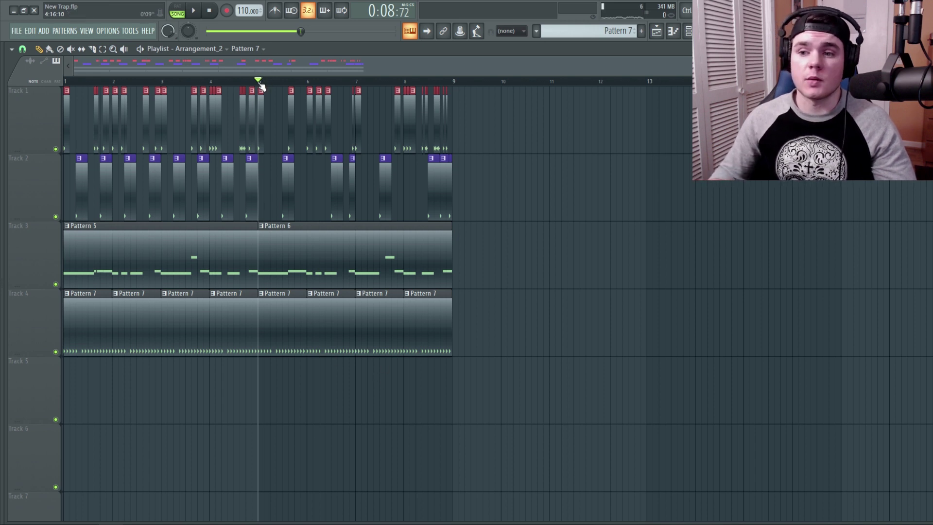
Step: Play the arrangement with the hi-hats and return the playhead to the song start
key(space)
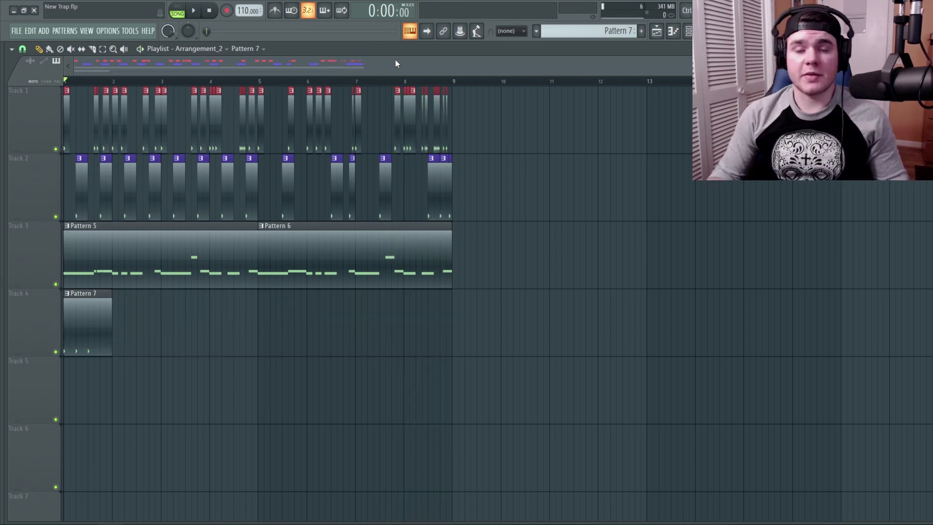
drag(118, 81, 50, 88)
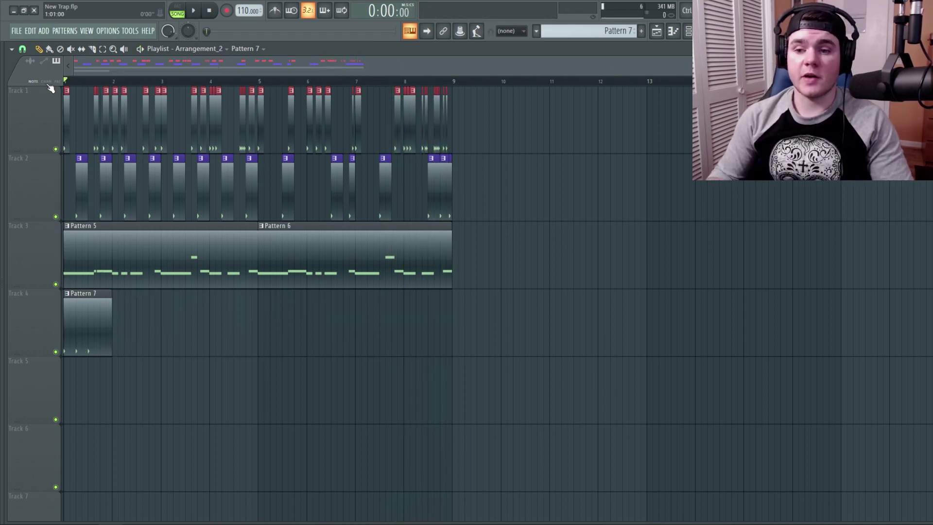